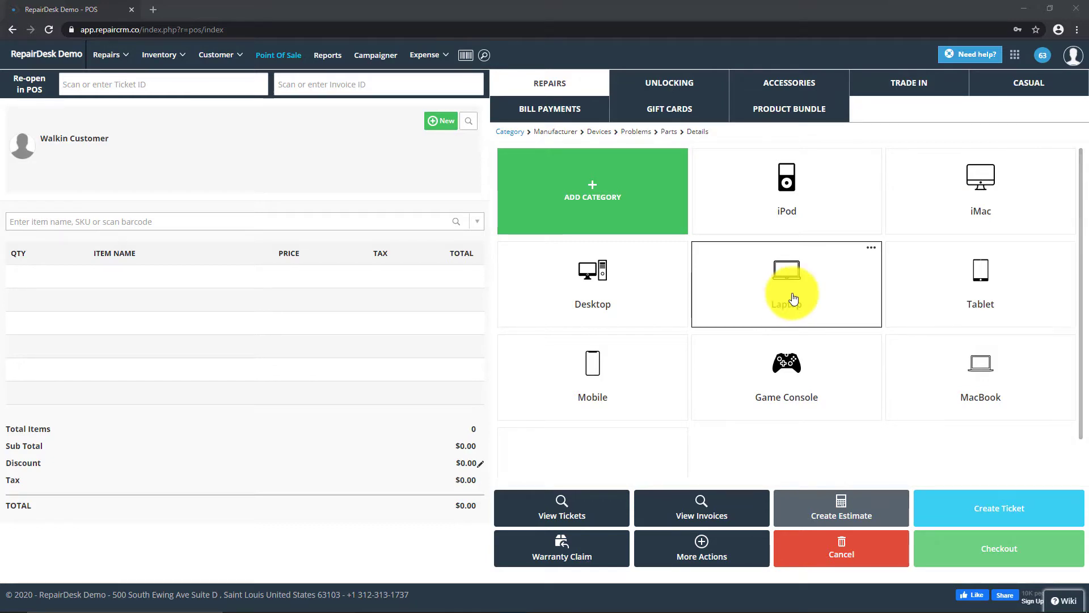
# Step: Open the copied Epson download address in a new tab and go to the Windows Printer Driver download page
pyautogui.click(154, 8)
pyautogui.rightClick(155, 29)
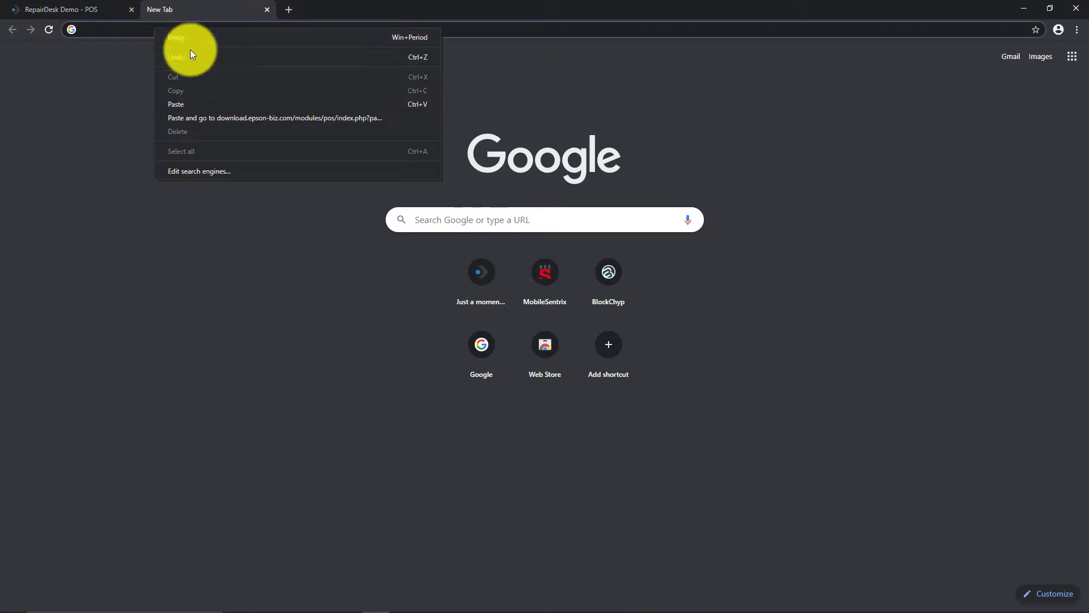
pyautogui.click(219, 104)
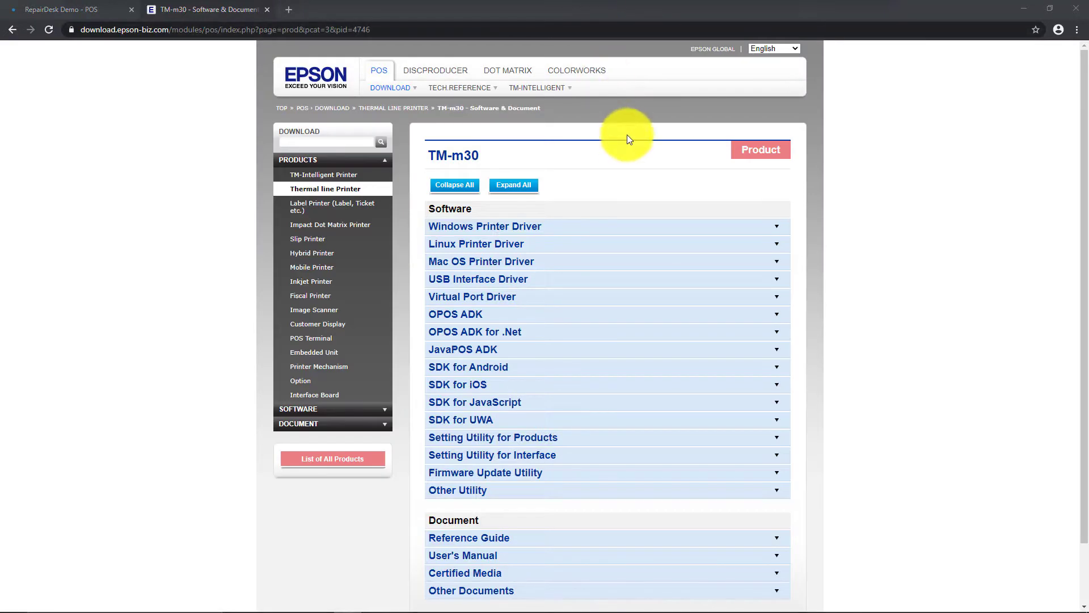
pyautogui.click(777, 232)
pyautogui.click(742, 253)
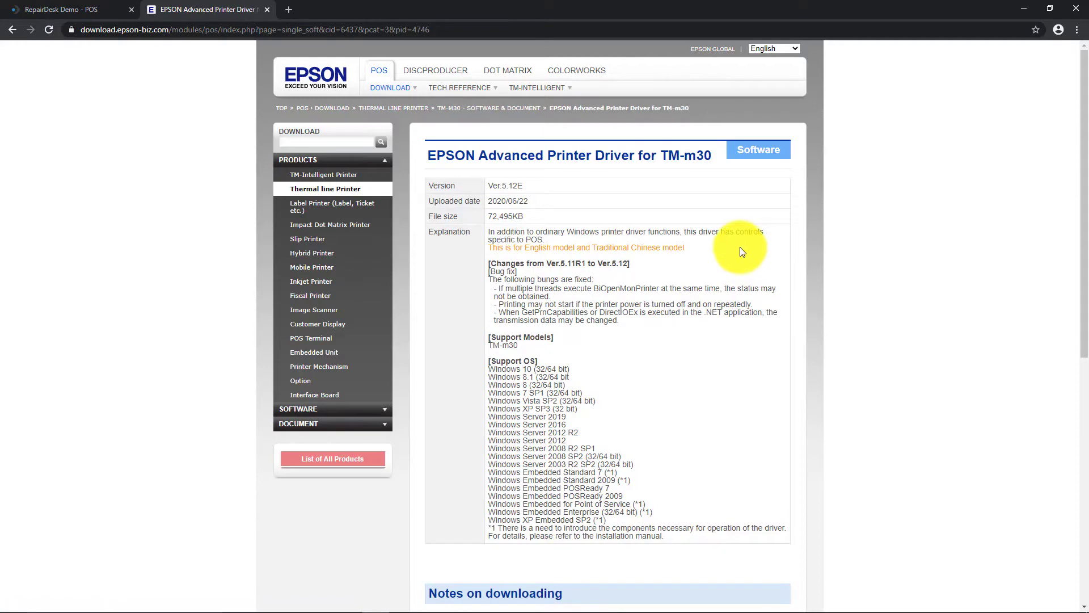
# Step: Accept the terms and download APD_512_m30_EWM.zip, set to open when done
pyautogui.scroll(-8, 735, 241)
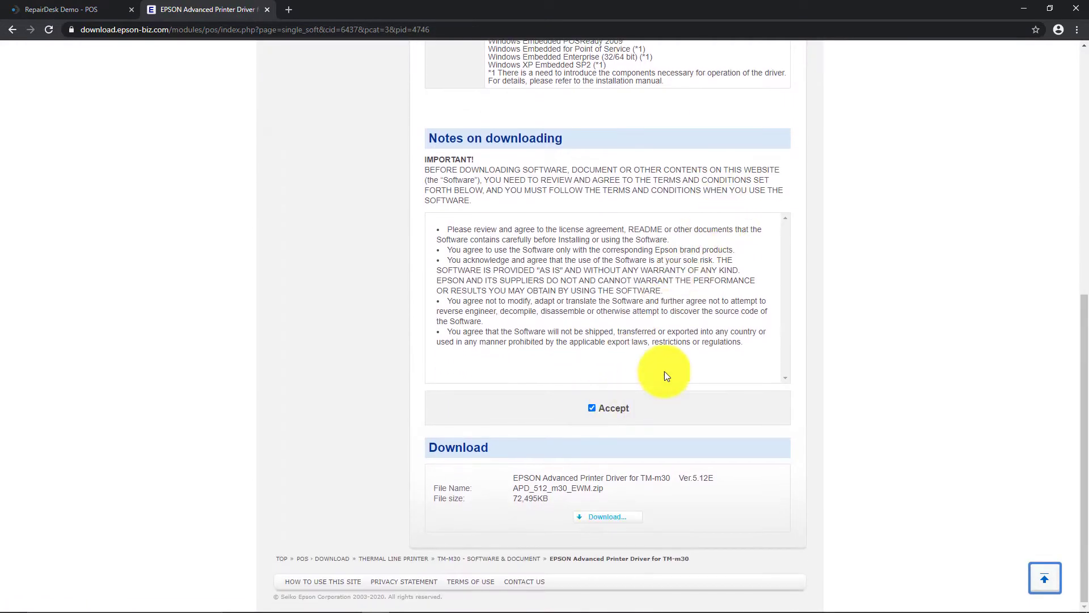
pyautogui.click(624, 516)
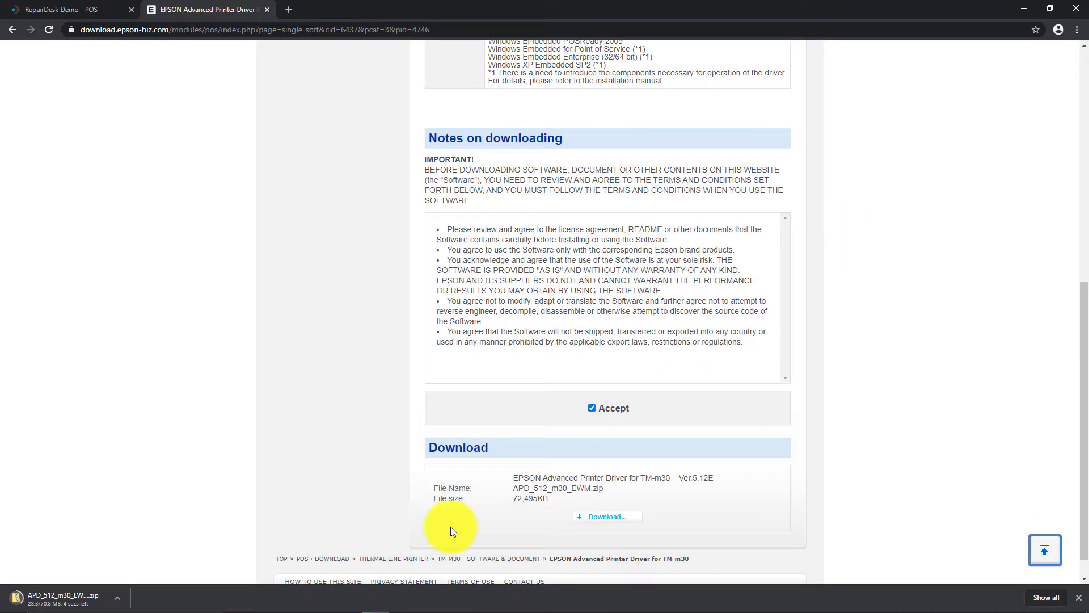
pyautogui.click(116, 596)
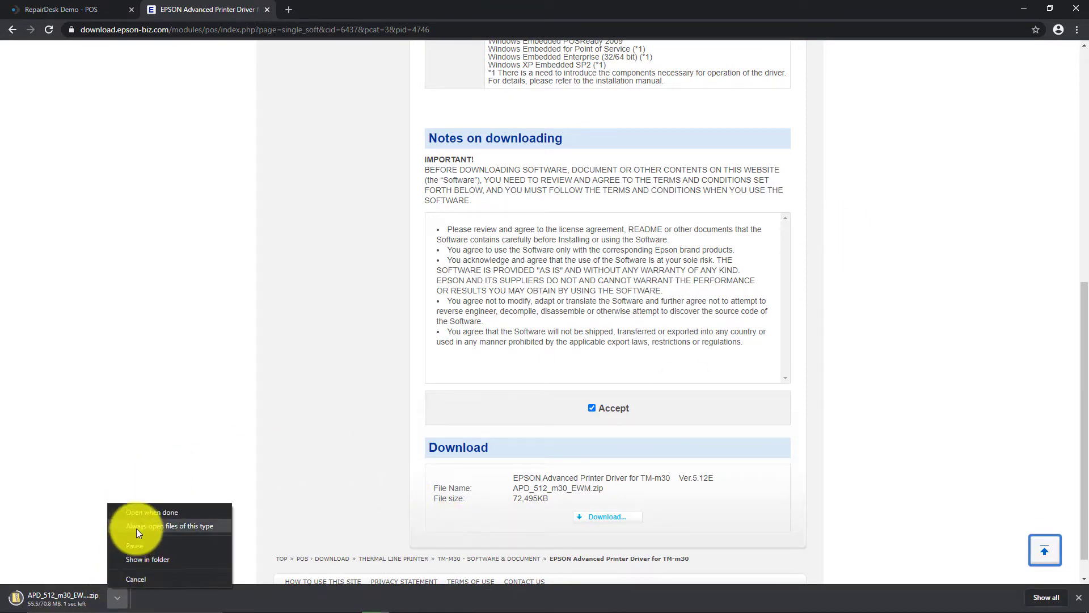
pyautogui.click(139, 513)
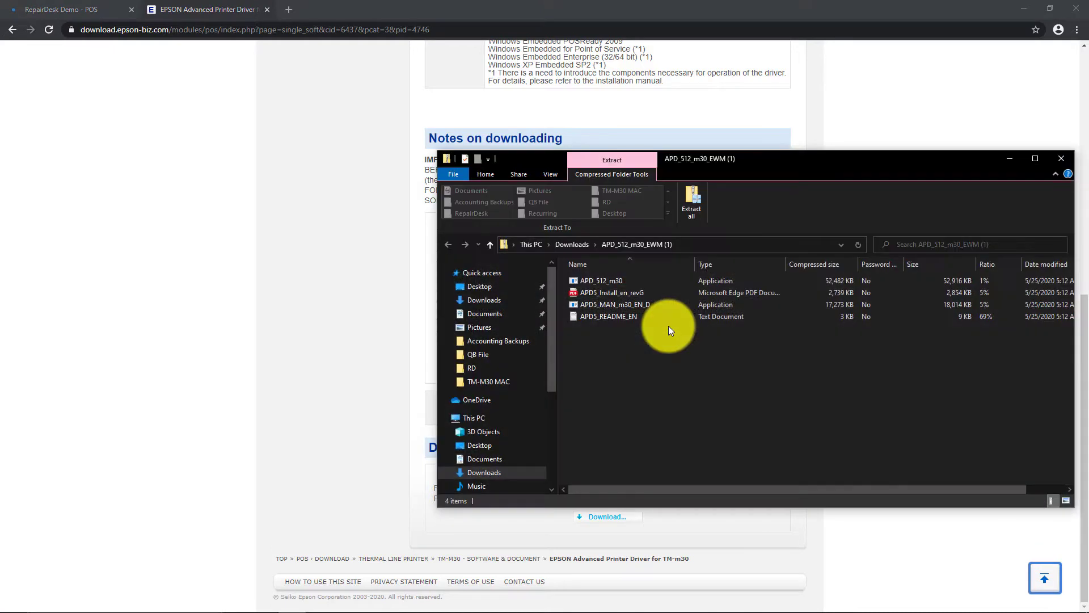
# Step: Run the APD_512_m30 installer from the zip, agree to the license and install through to Printer Registration
pyautogui.moveTo(865, 176); pyautogui.dragTo(655, 158)
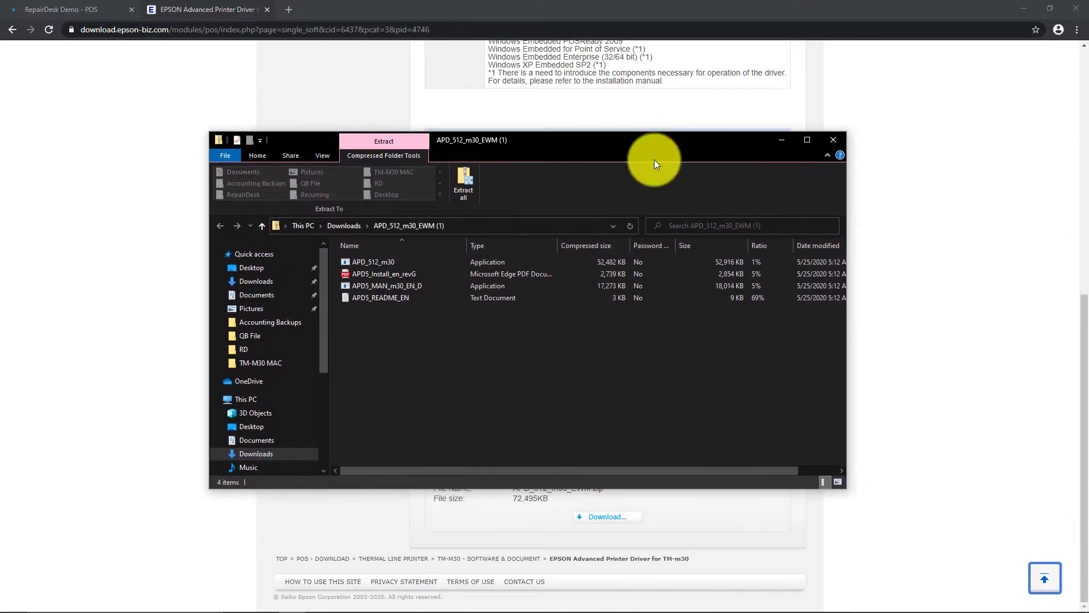
pyautogui.doubleClick(465, 264)
pyautogui.click(552, 335)
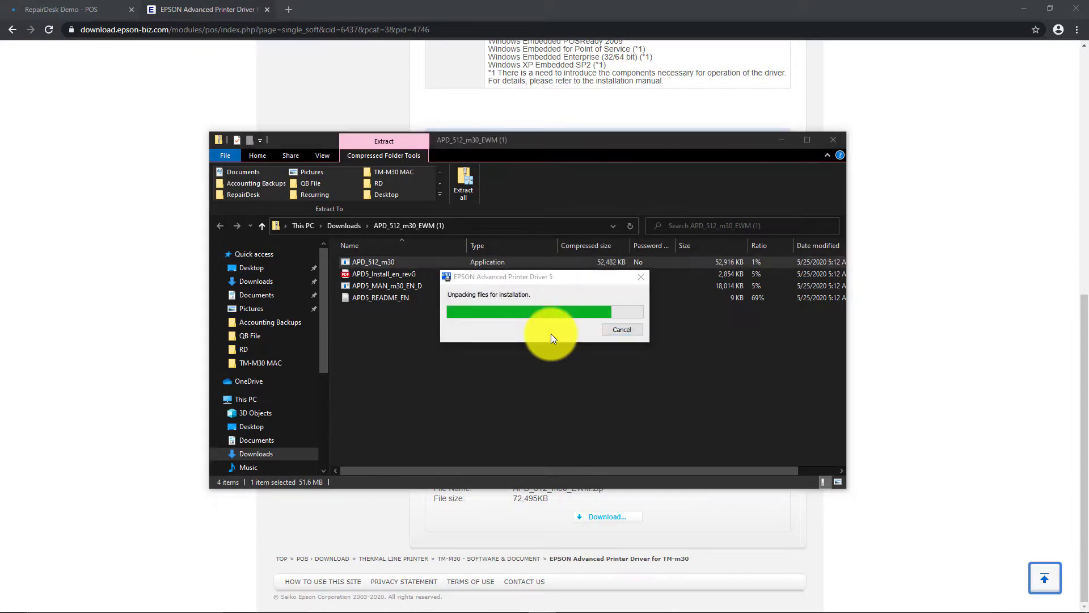
pyautogui.click(666, 414)
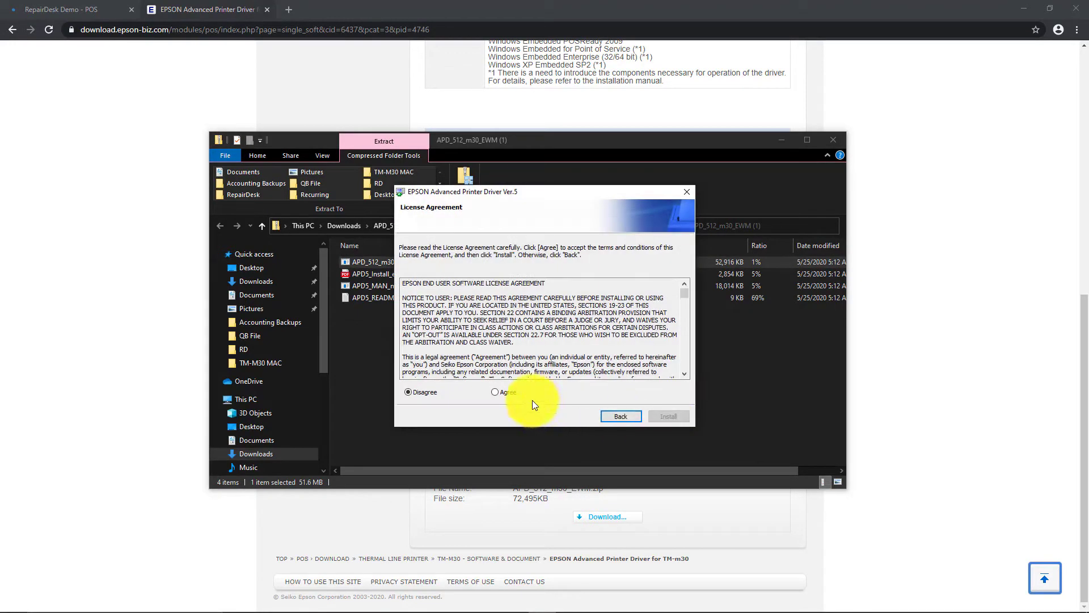
pyautogui.click(667, 418)
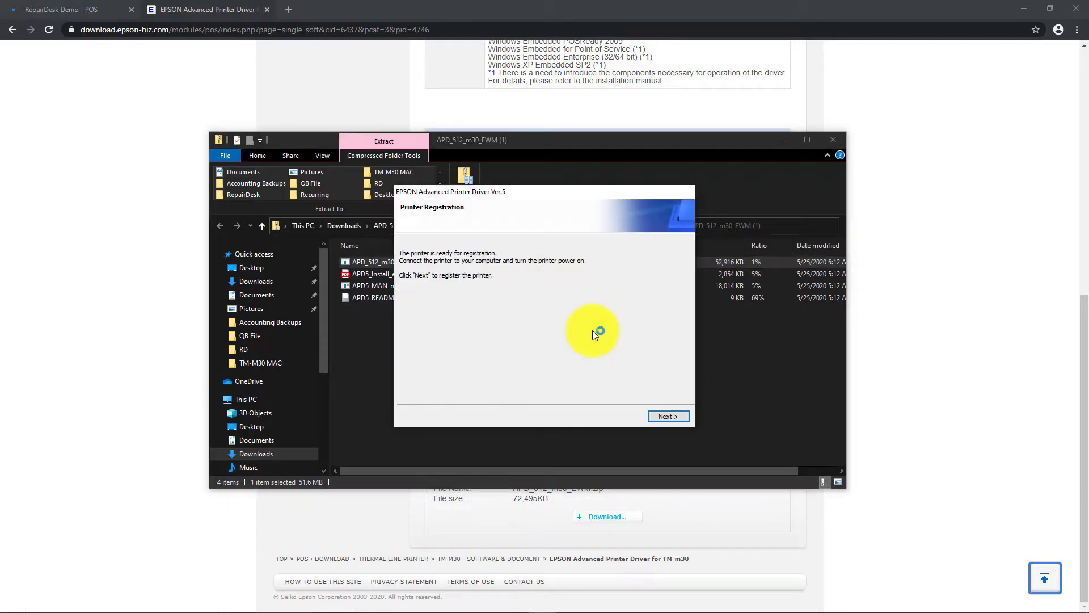
pyautogui.click(666, 417)
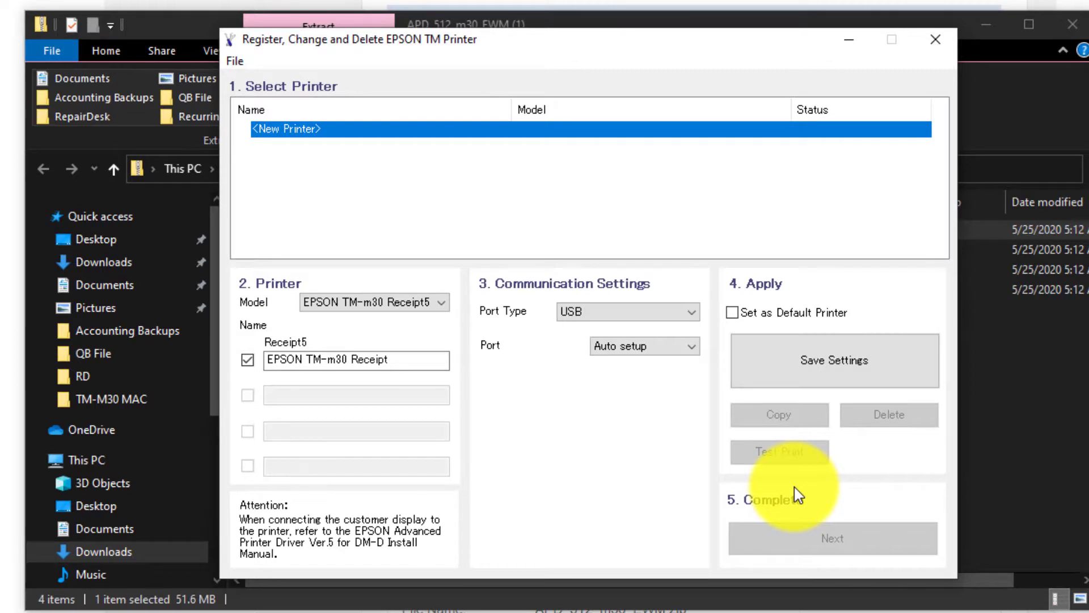
# Step: Register the TM-m30 Receipt printer on Ethernet at 192.168.1.201 as the default printer
pyautogui.click(688, 311)
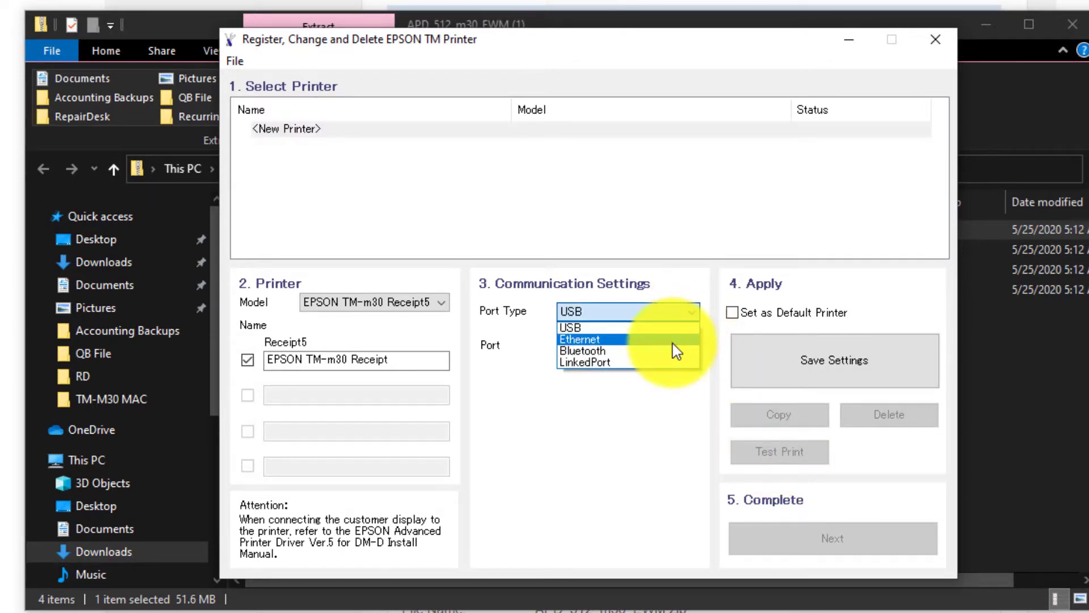
pyautogui.click(673, 340)
pyautogui.click(603, 378)
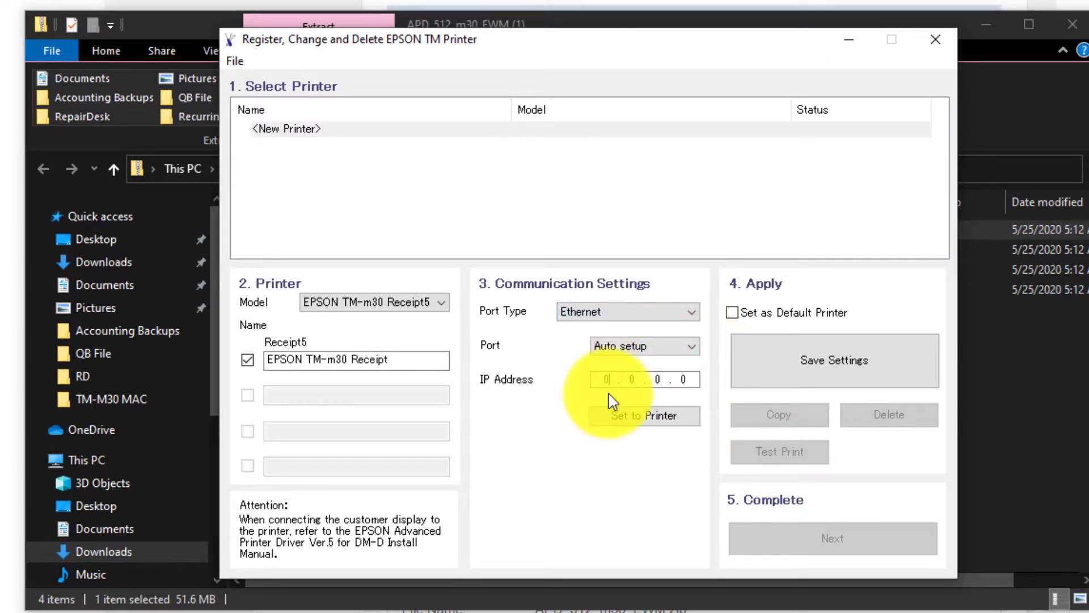
pyautogui.write('192 . 168 . 1 . 201')
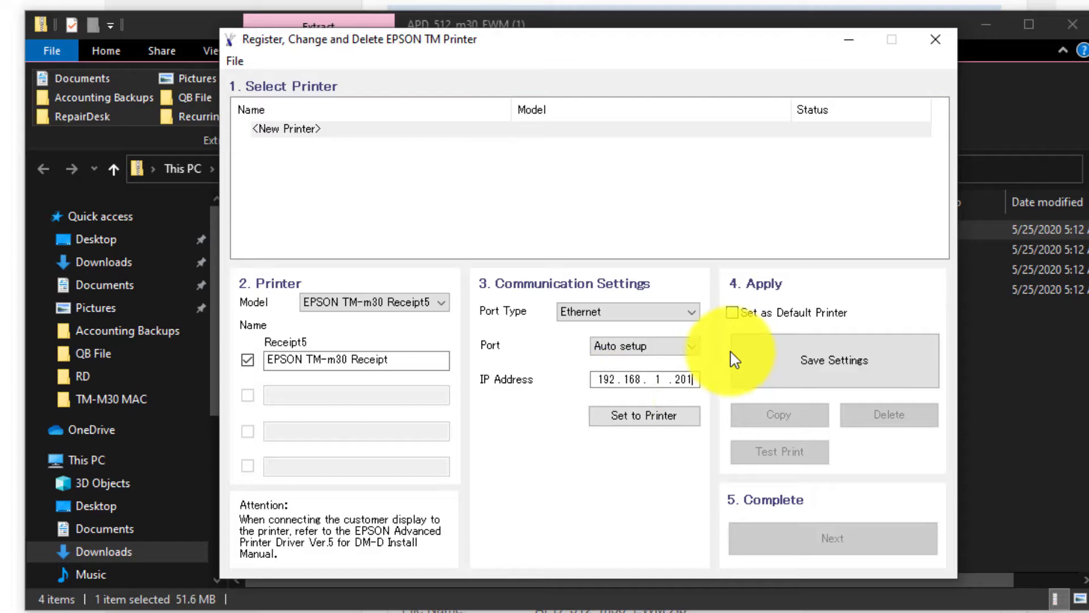
pyautogui.click(831, 375)
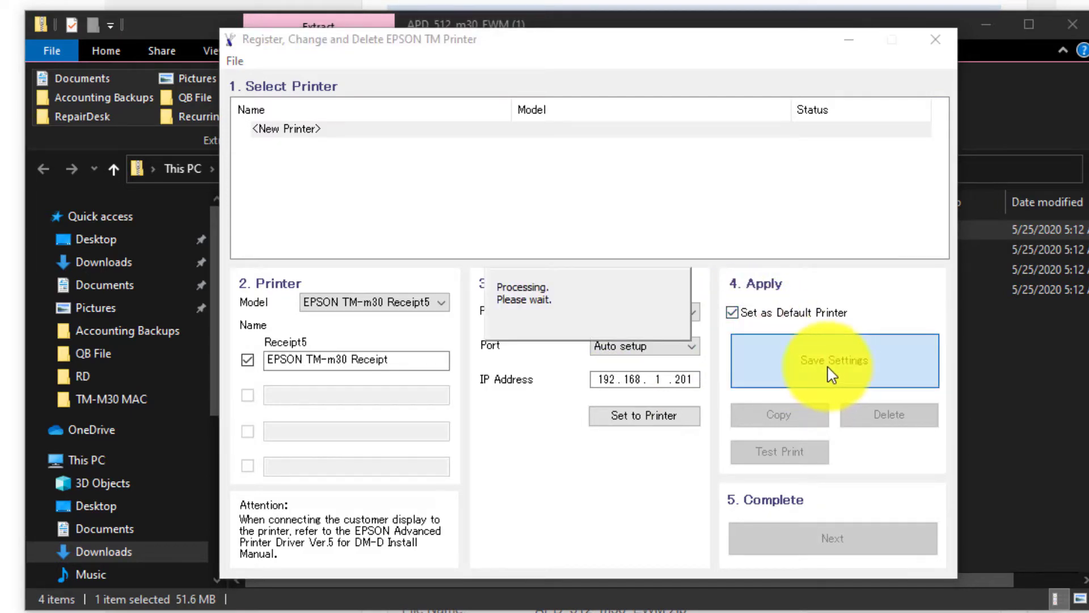
# Step: Print and confirm a test page, then finish and close the installer
pyautogui.click(600, 355)
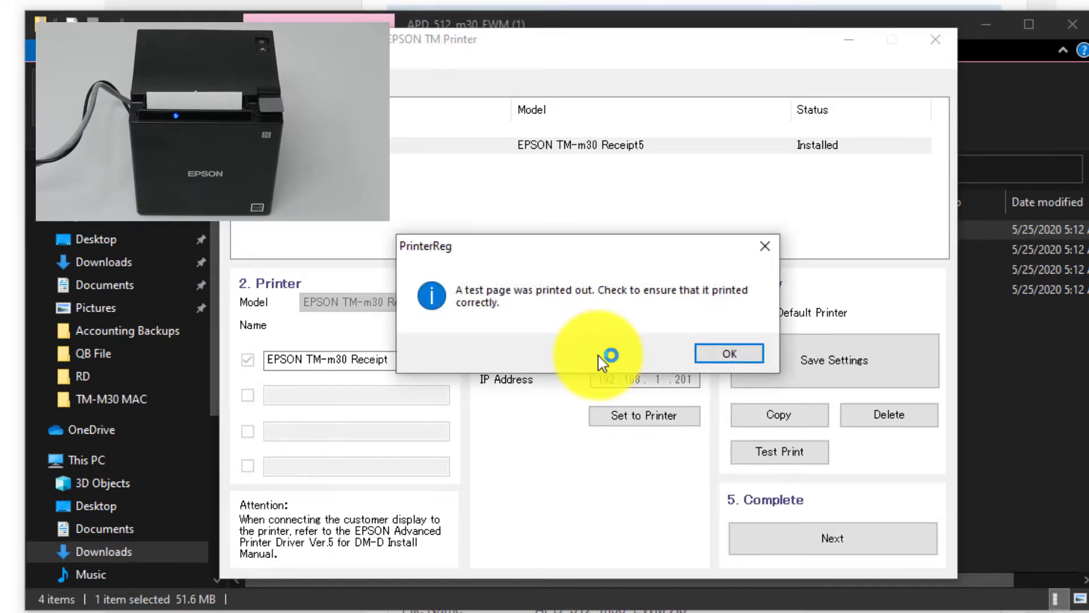
pyautogui.click(735, 355)
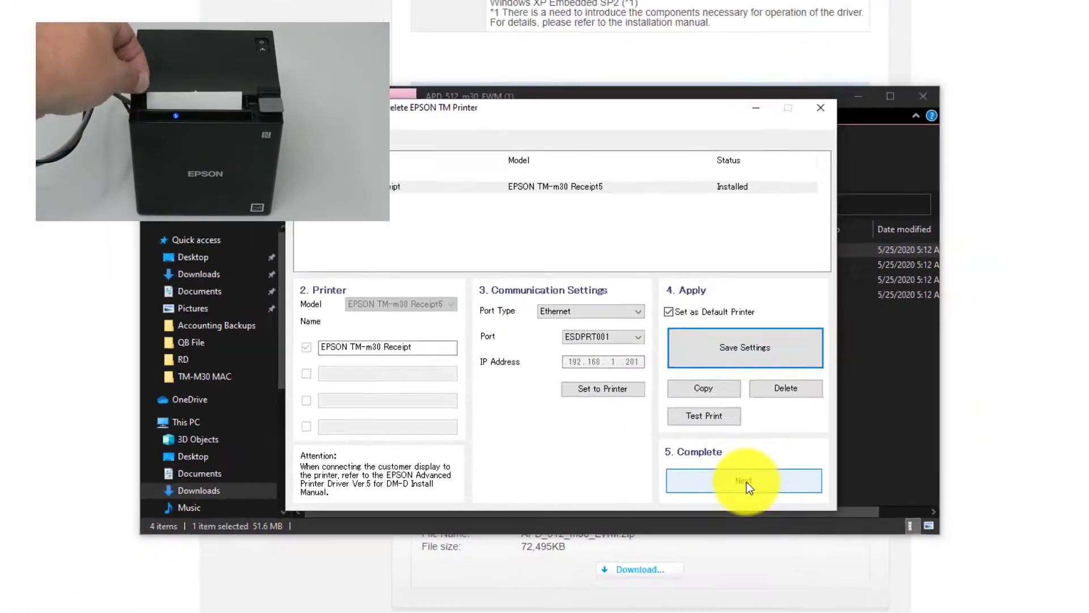
pyautogui.click(791, 538)
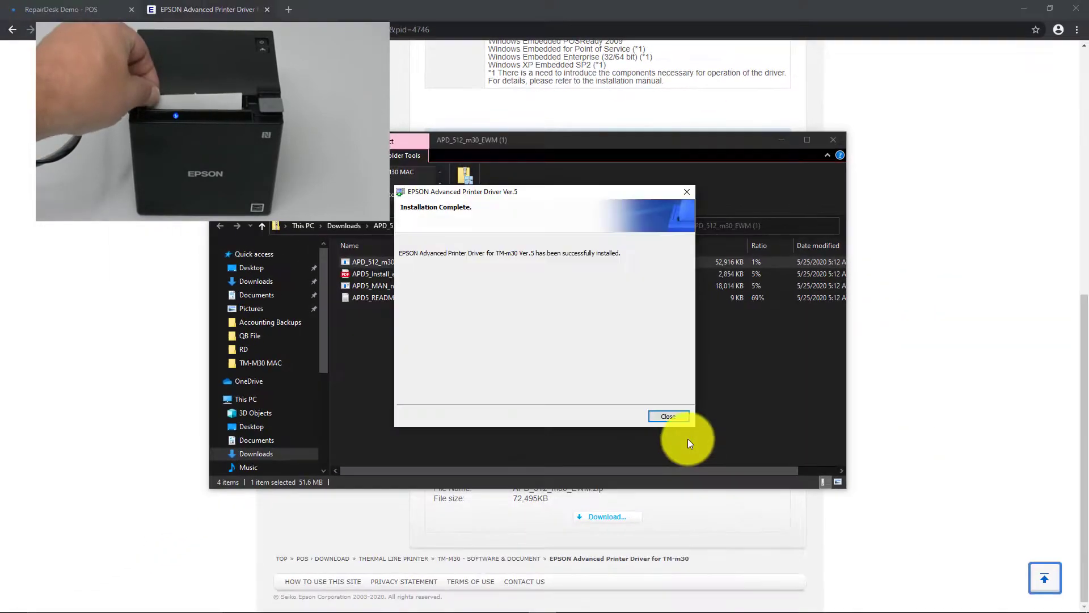
pyautogui.click(676, 417)
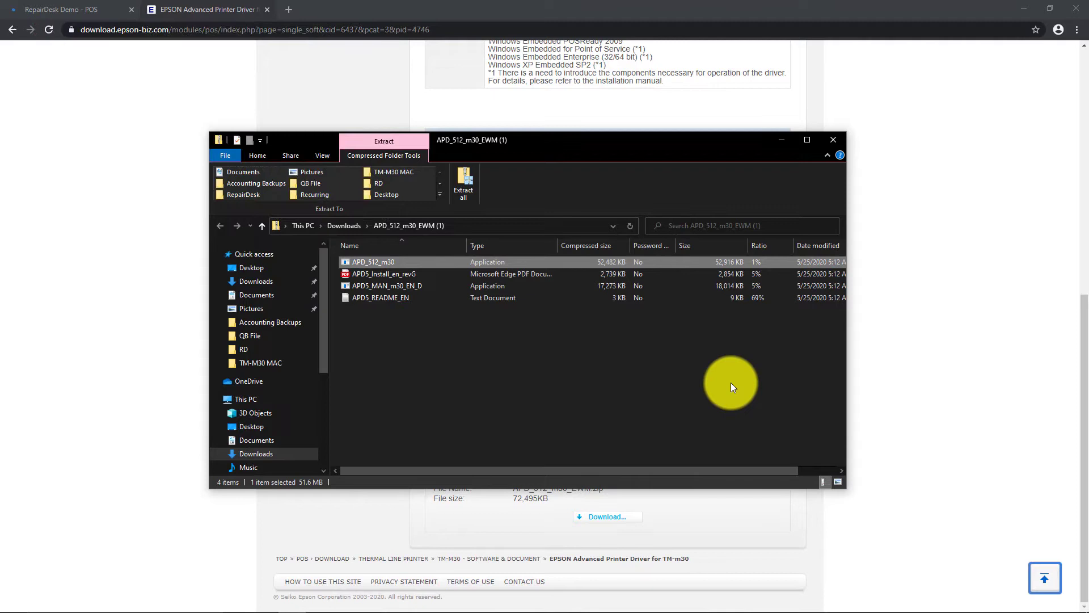
# Step: Close the zip window and load 192.168.1.201 in a new tab, proceeding past the certificate warning
pyautogui.click(835, 141)
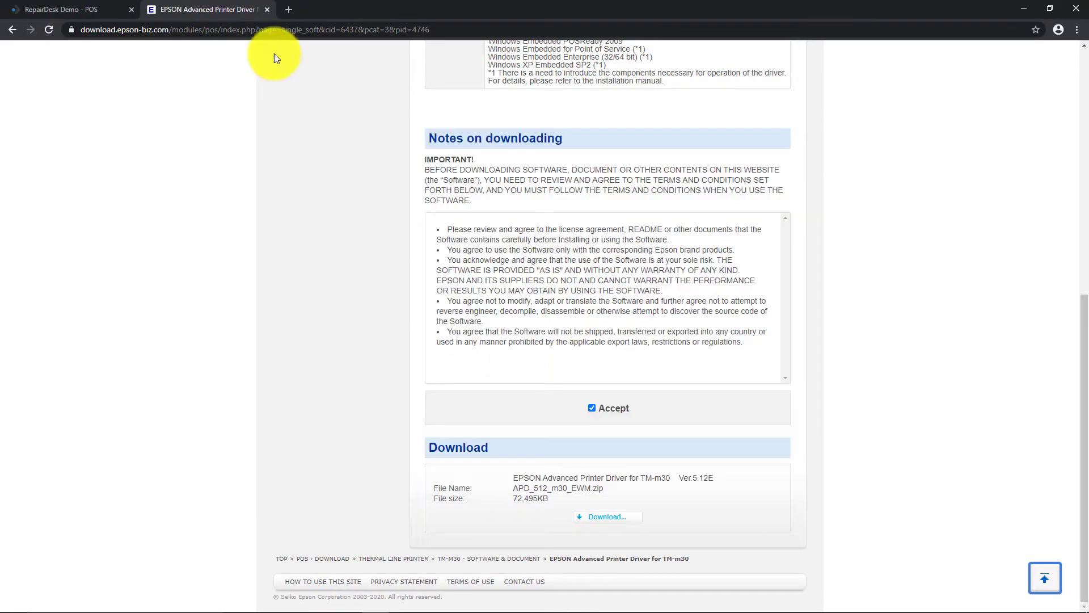
pyautogui.click(287, 8)
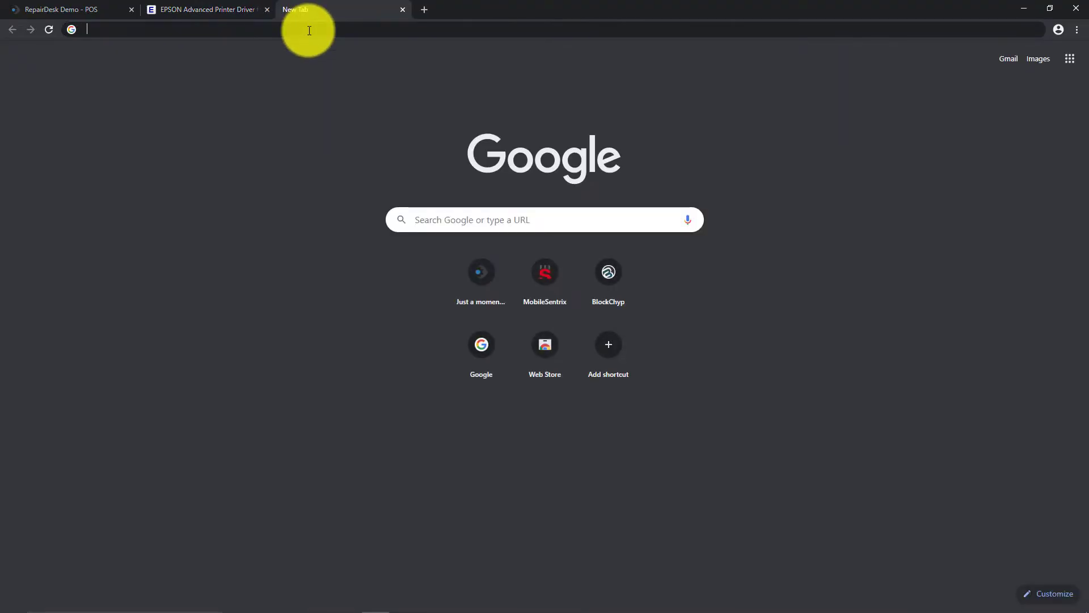
pyautogui.click(309, 30)
pyautogui.write('192.168')
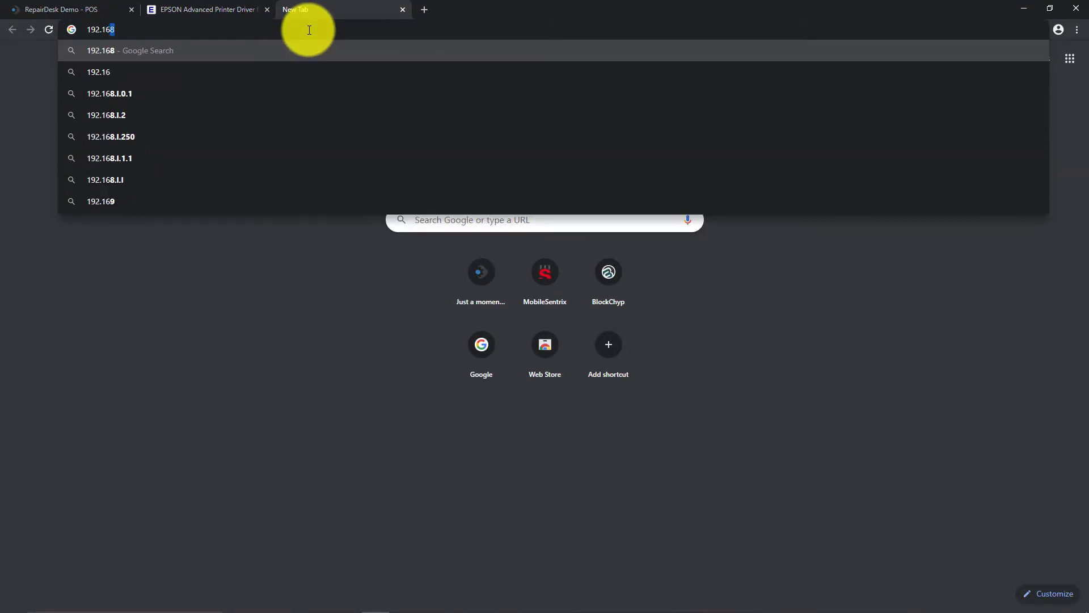
pyautogui.write('.')
pyautogui.write('1.201')
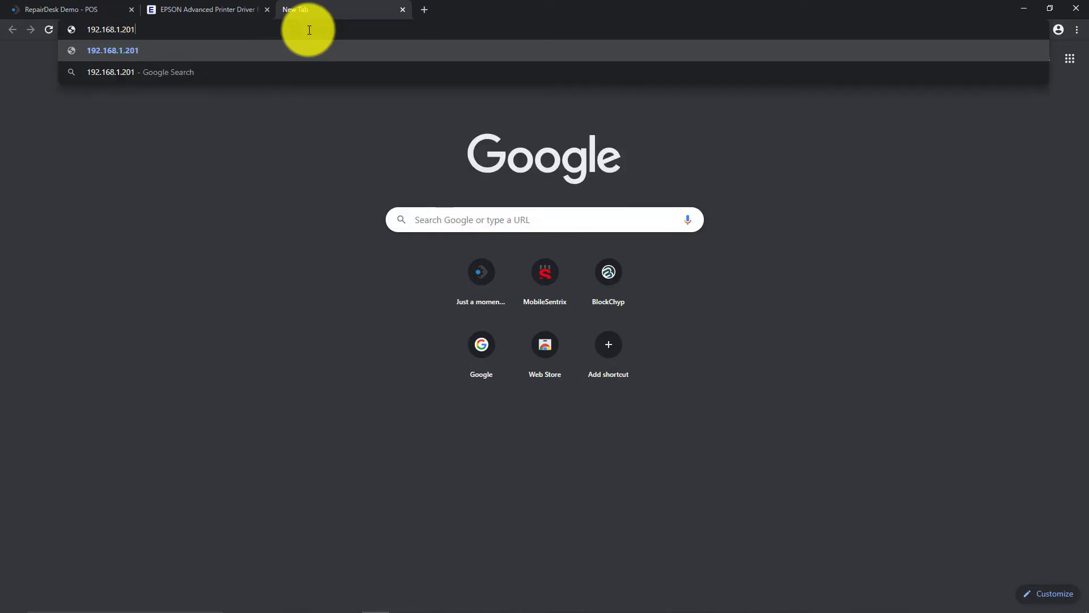
pyautogui.press('Return')
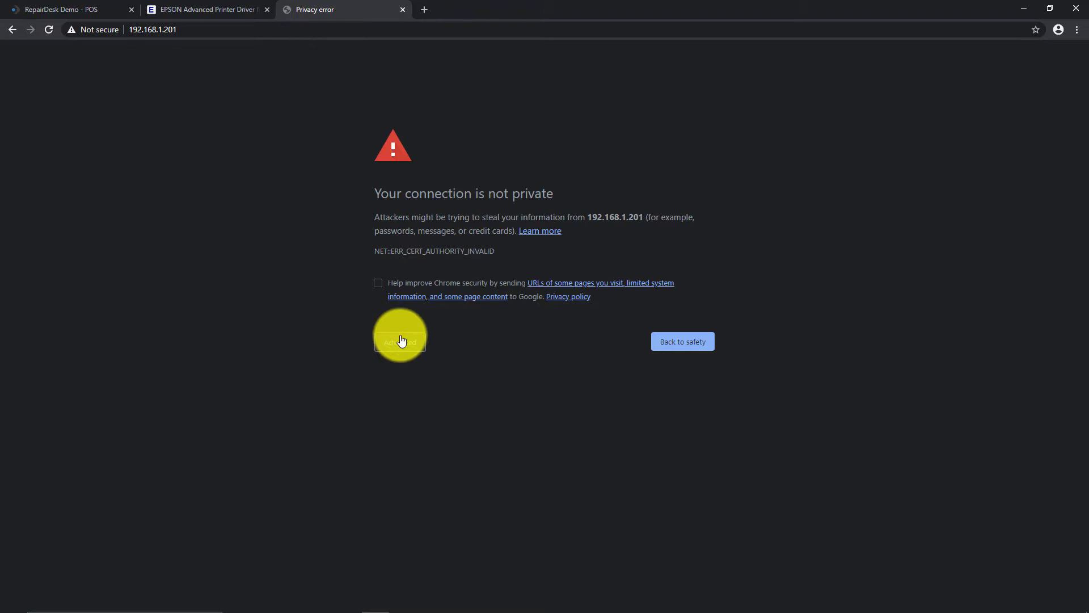
pyautogui.press('F5')
pyautogui.click(401, 341)
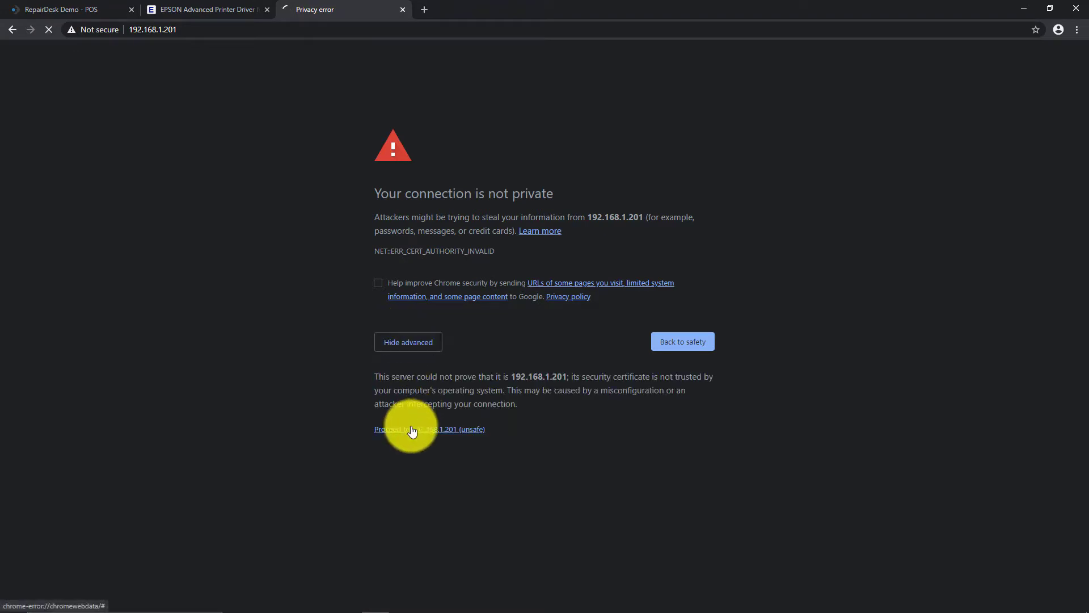
pyautogui.click(413, 431)
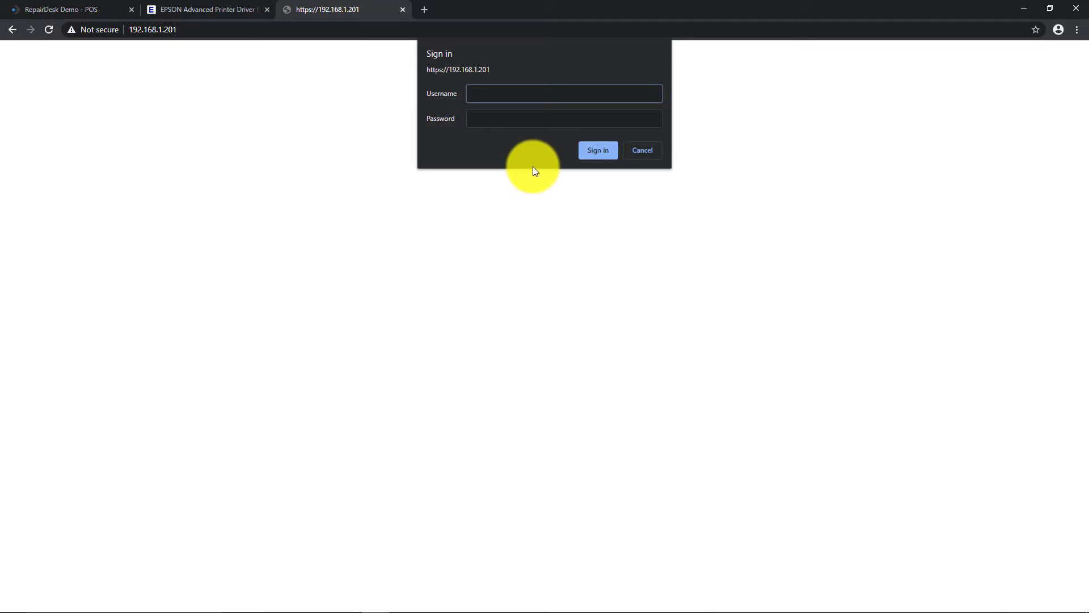
# Step: Sign in to the printer's web configuration with the admin username and password
pyautogui.write('epsx')
pyautogui.press('BackSpace')
pyautogui.press('BackSpace')
pyautogui.press('BackSpace')
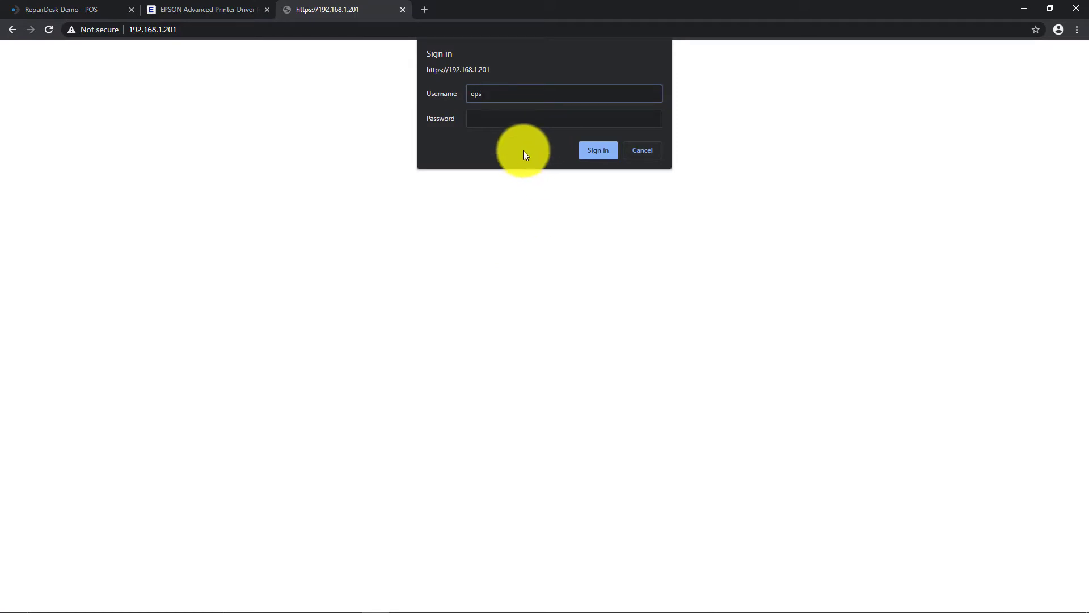
pyautogui.write('on')
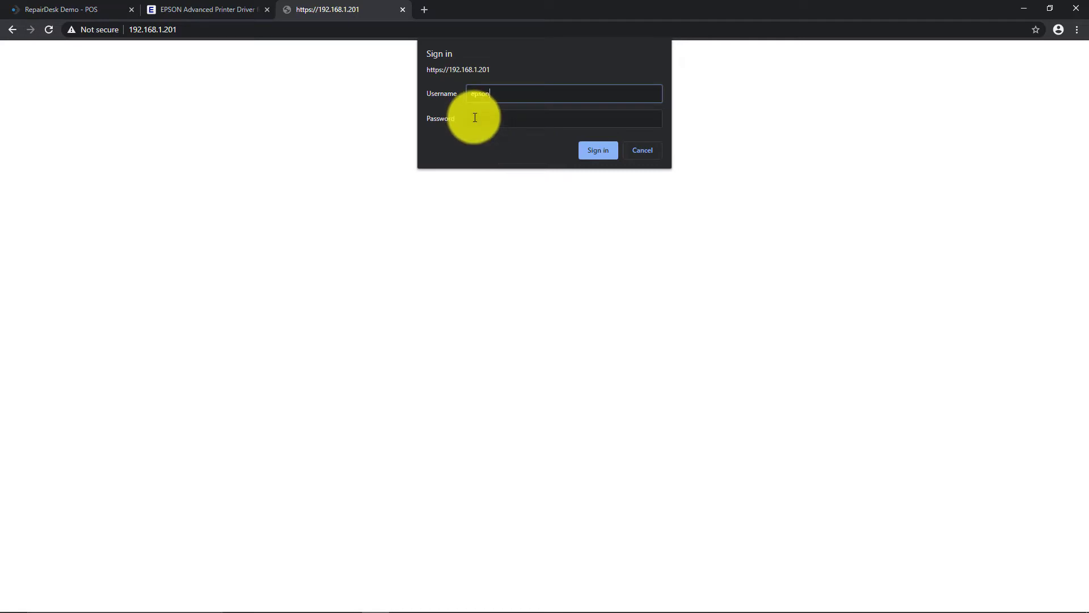
pyautogui.click(475, 118)
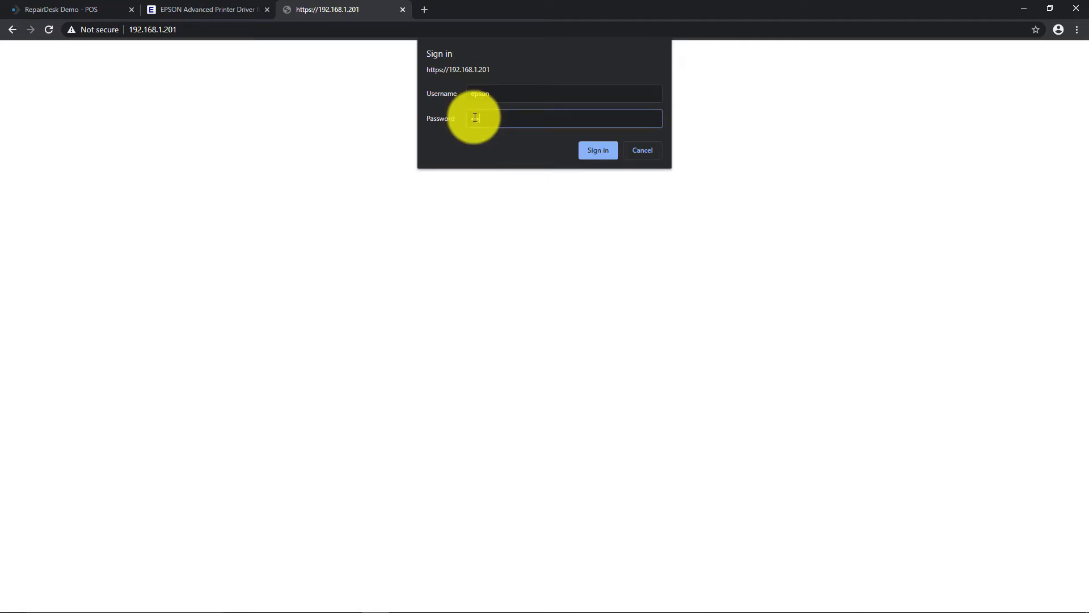
pyautogui.click(595, 152)
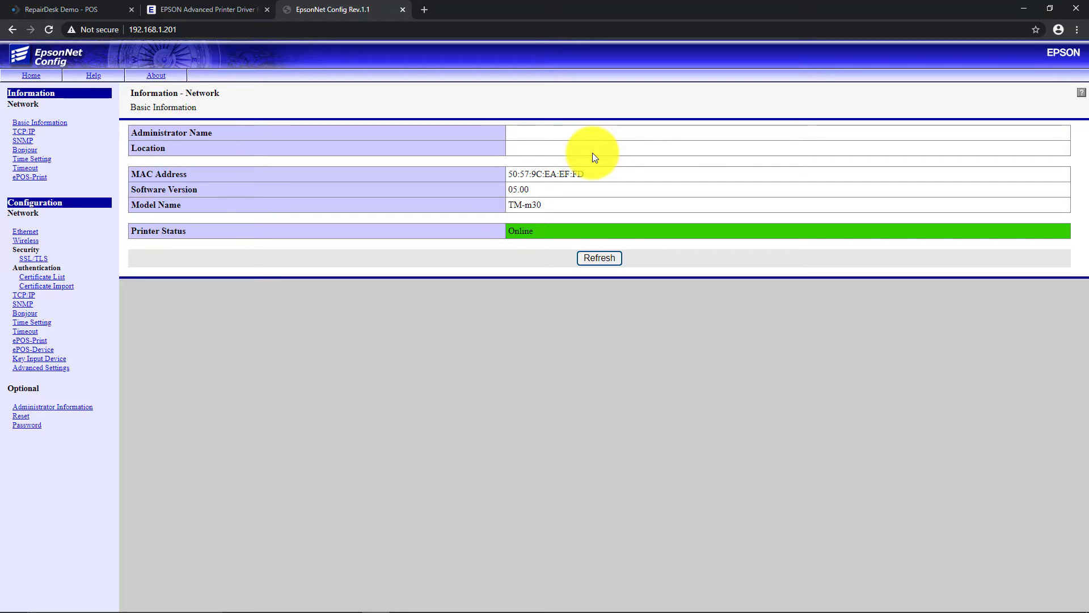
# Step: Switch to RepairDesk and open Store Settings > Hardware Settings > Epson printer setup
pyautogui.click(70, 11)
pyautogui.click(1016, 57)
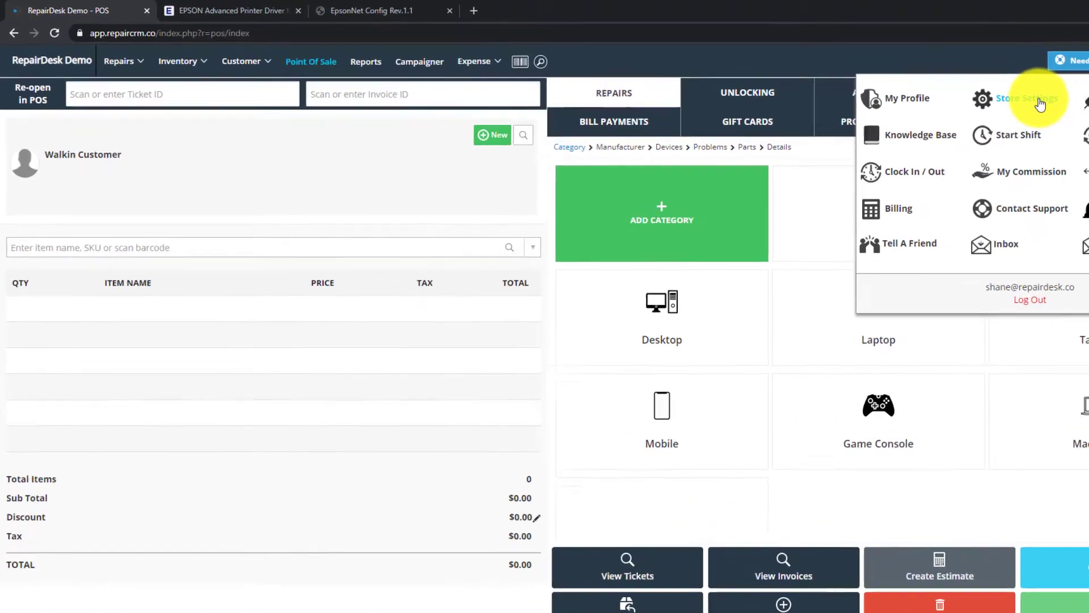
pyautogui.click(916, 88)
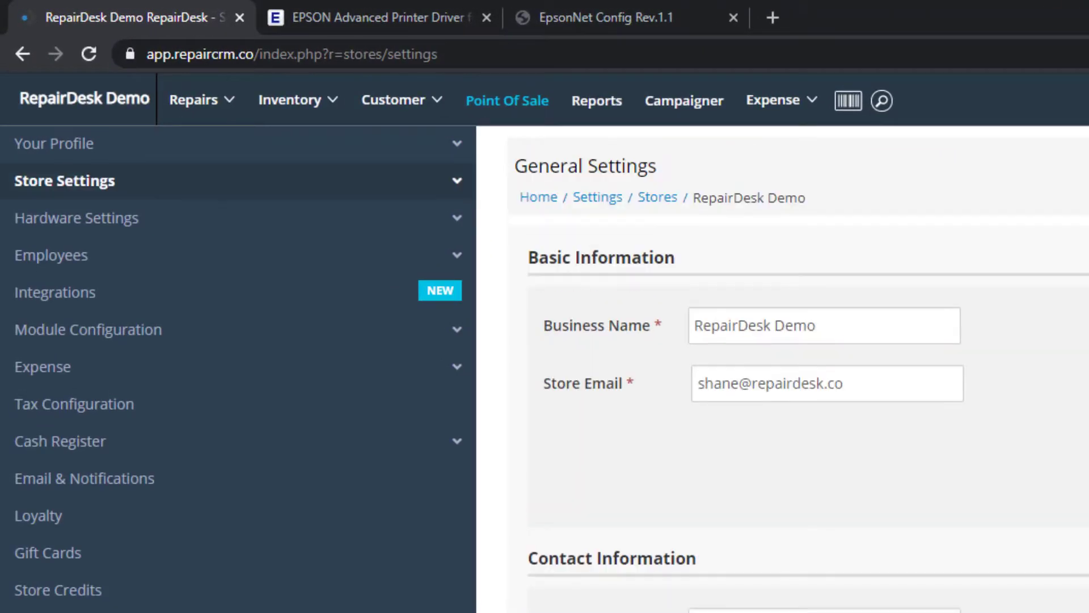
pyautogui.click(101, 229)
pyautogui.click(63, 273)
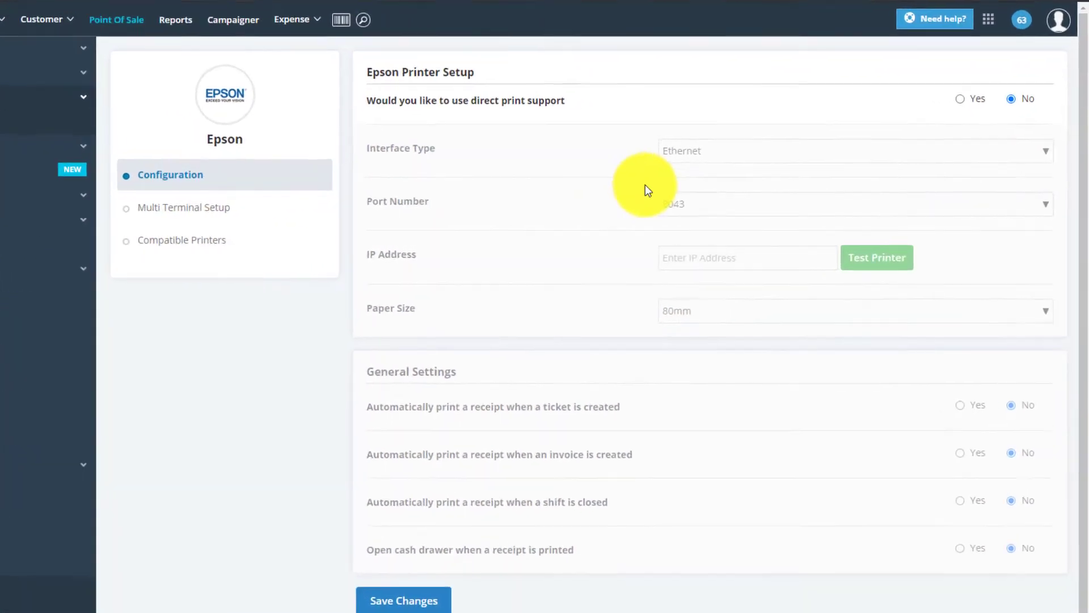
# Step: Enable Epson direct print over Ethernet at IP 192.168.1.201, test the printer and save
pyautogui.click(948, 91)
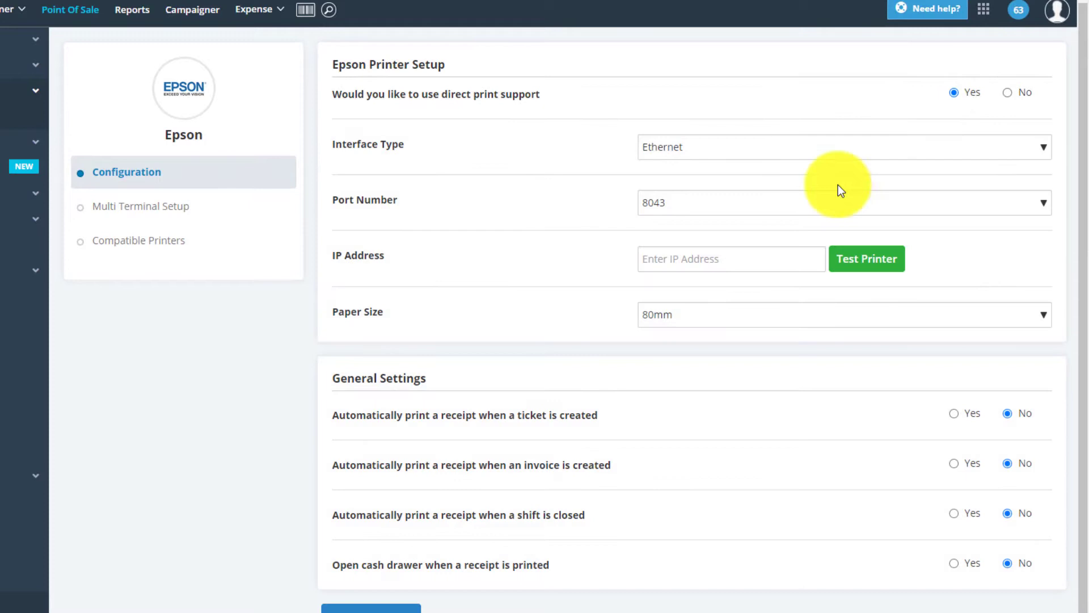
pyautogui.click(657, 152)
pyautogui.click(665, 169)
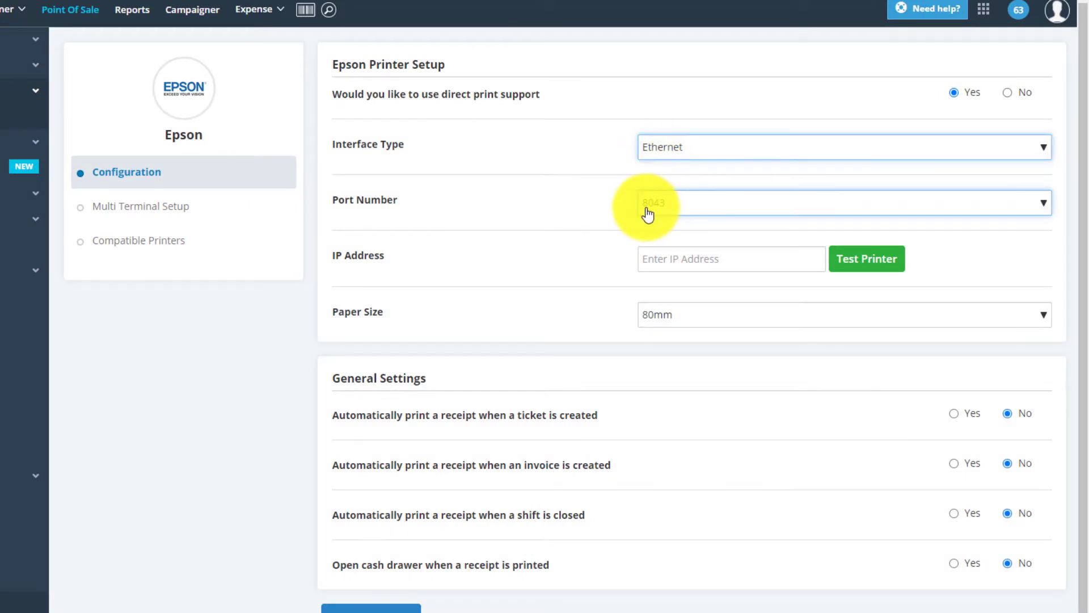
pyautogui.click(664, 254)
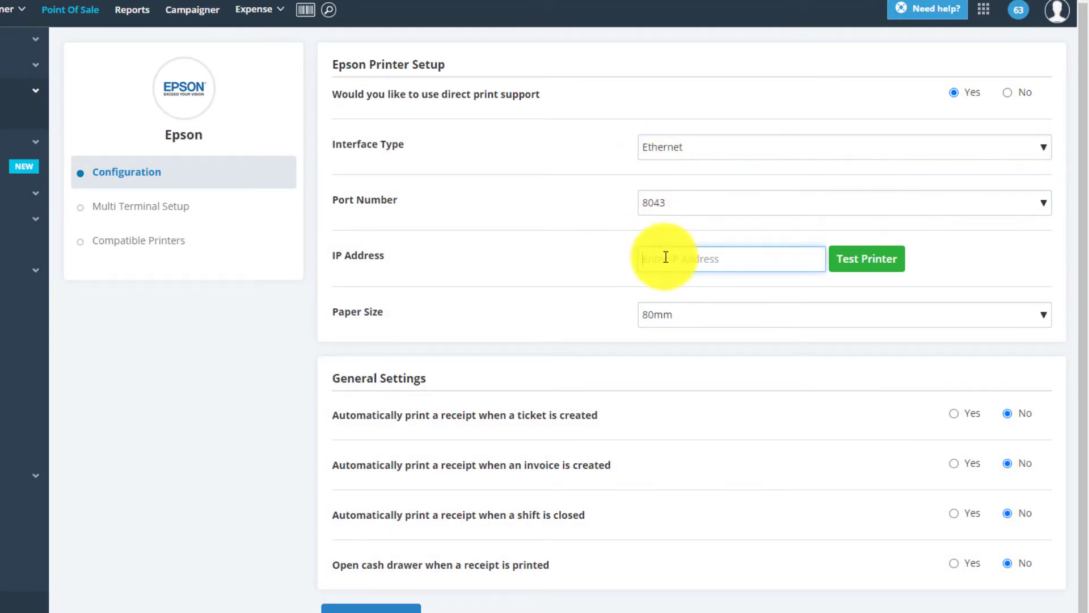
pyautogui.write('192.168.1.20')
pyautogui.click(851, 260)
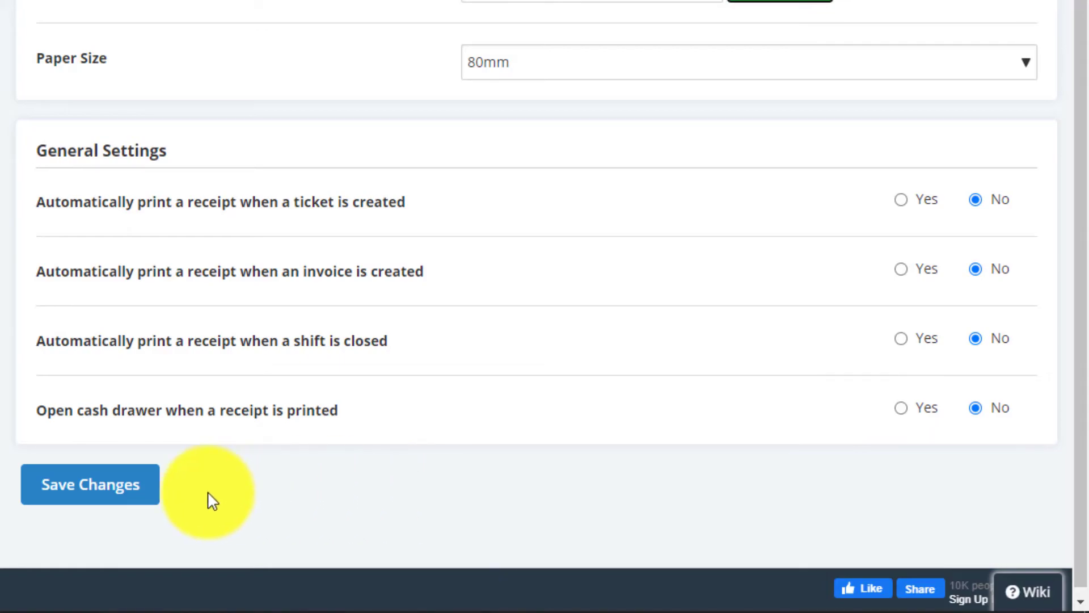
pyautogui.click(118, 489)
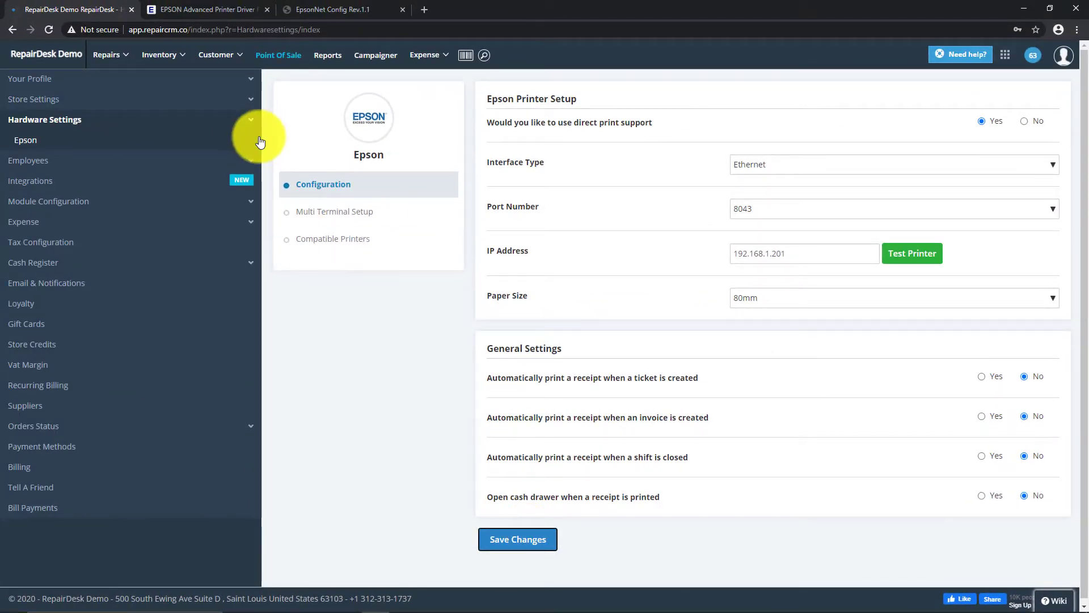
# Step: Open Repairs > Manage Tickets and print ticket T-23's receipt from its Action menu
pyautogui.moveTo(164, 69)
pyautogui.moveTo(109, 57)
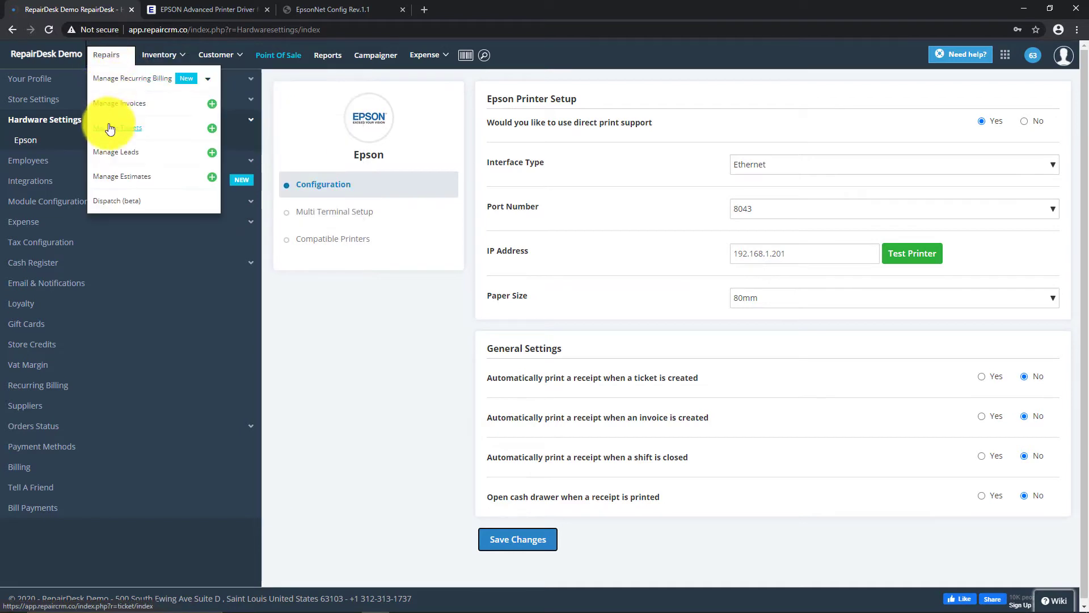
pyautogui.click(110, 133)
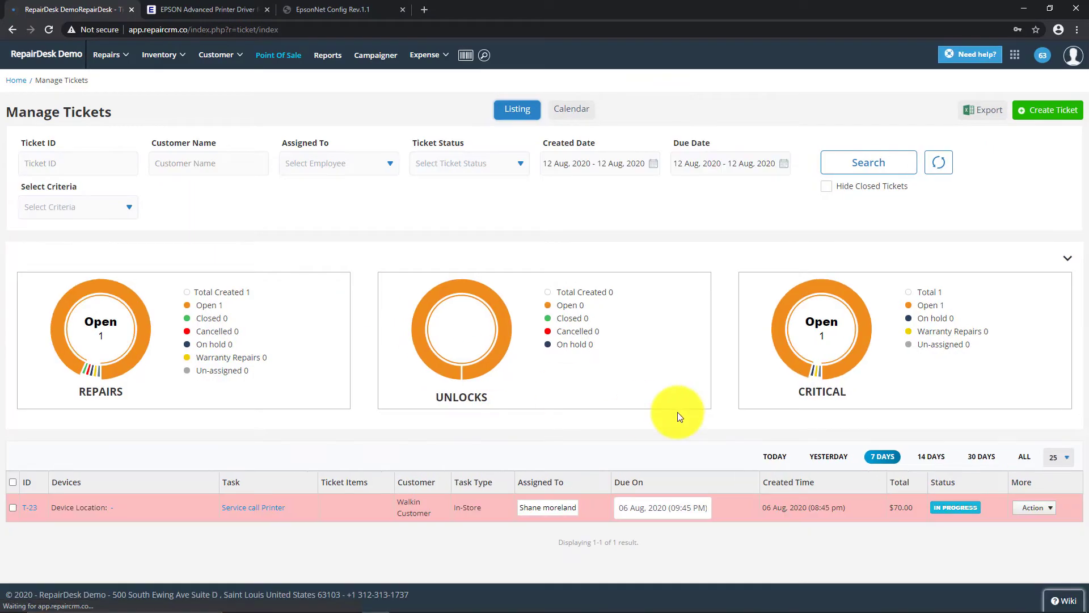
pyautogui.click(1044, 441)
pyautogui.scroll(-2, 1024, 556)
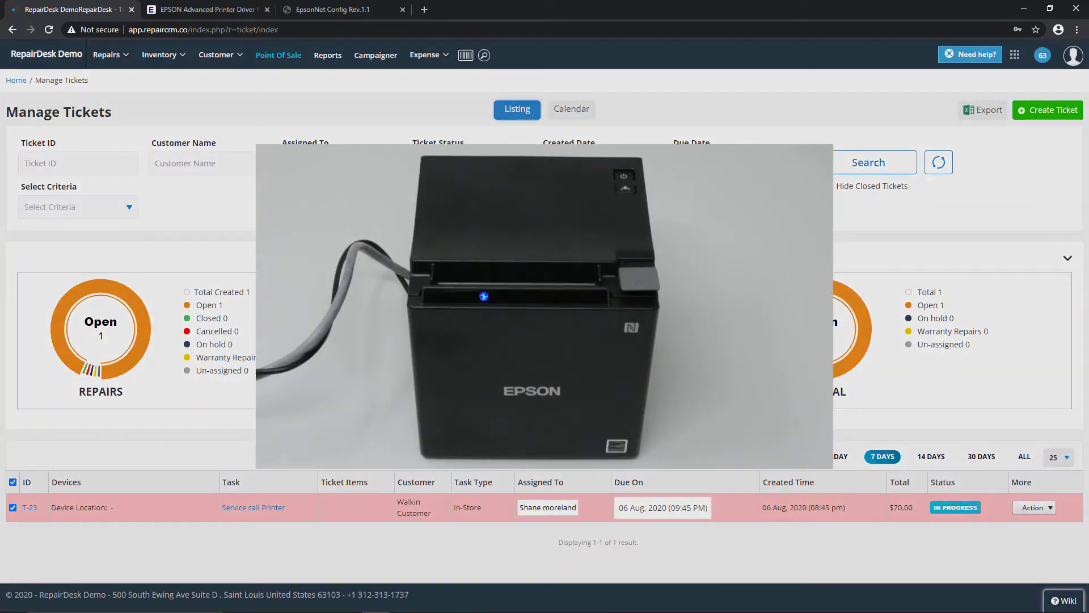
pyautogui.scroll(-7, 545, 306)
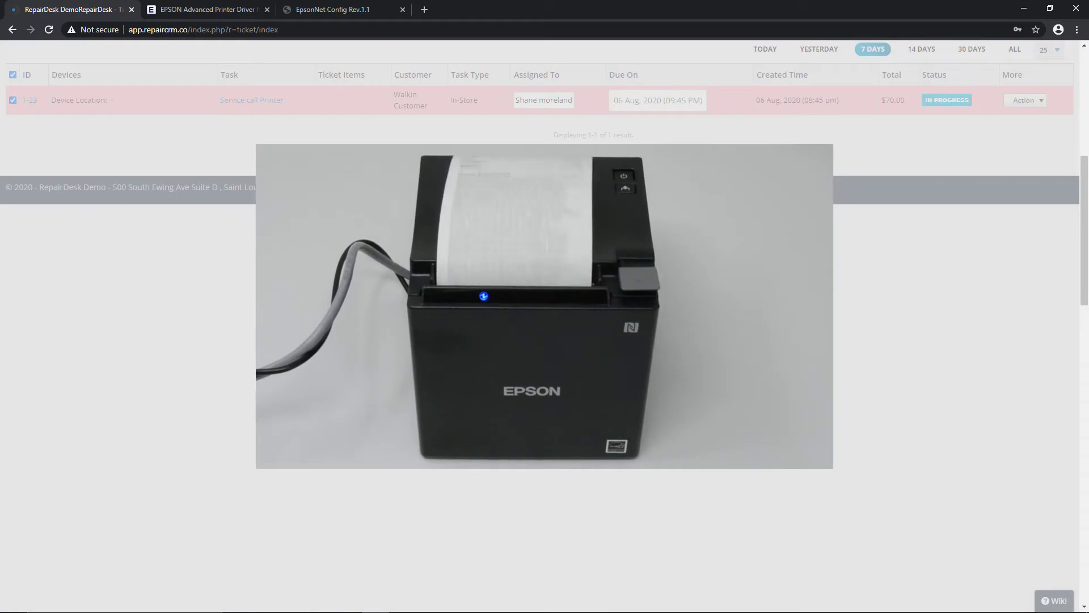
pyautogui.scroll(7, 544, 307)
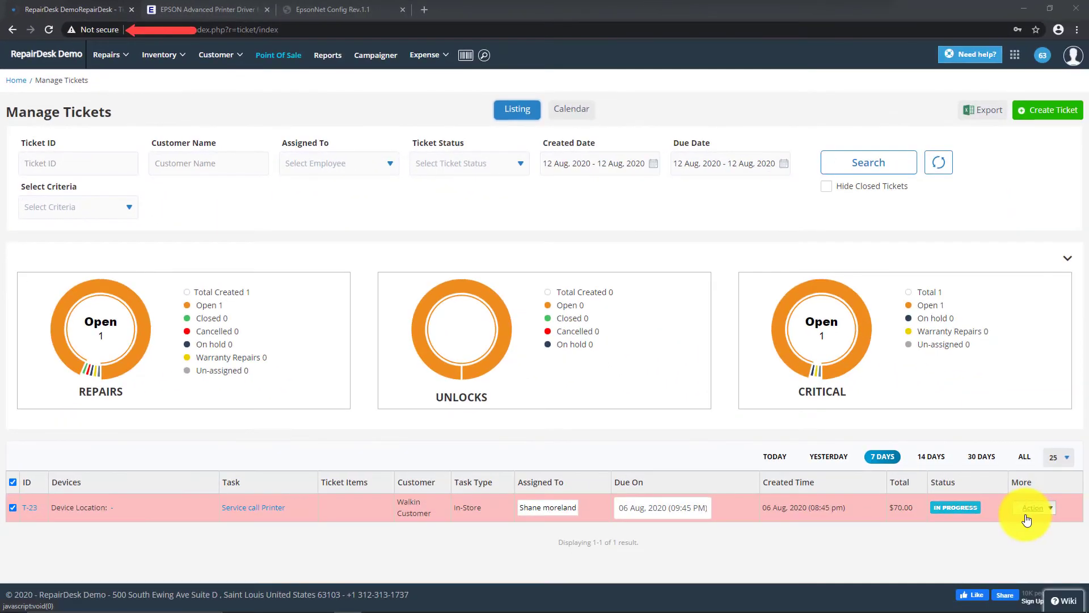
# Step: In EpsonNet Config's SSL/TLS settings, create a self-signed certificate with common name 192.168.1.201
pyautogui.click(358, 12)
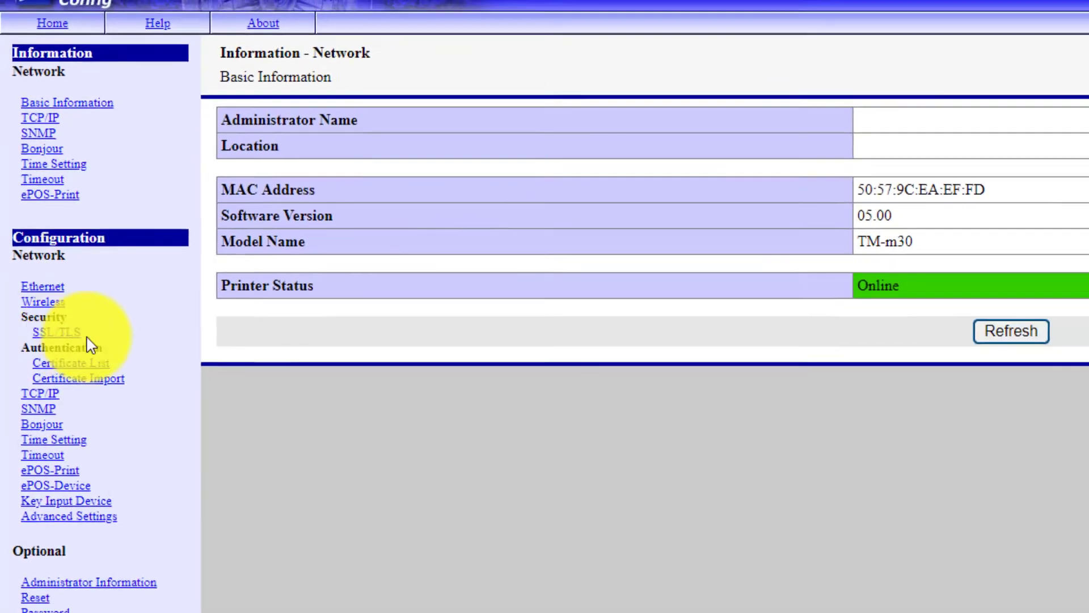
pyautogui.click(68, 344)
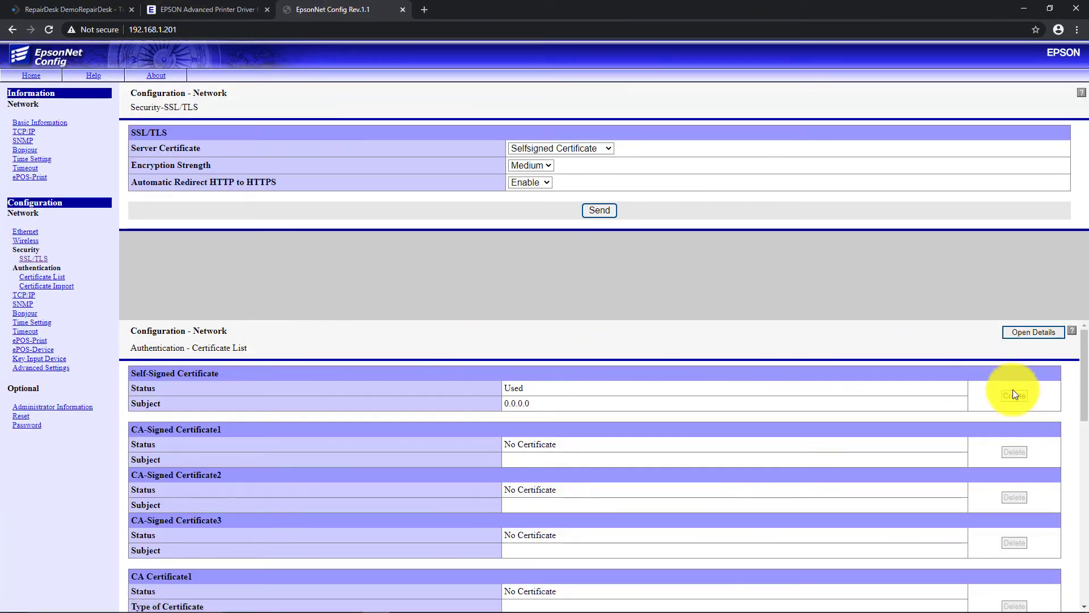
pyautogui.click(1013, 395)
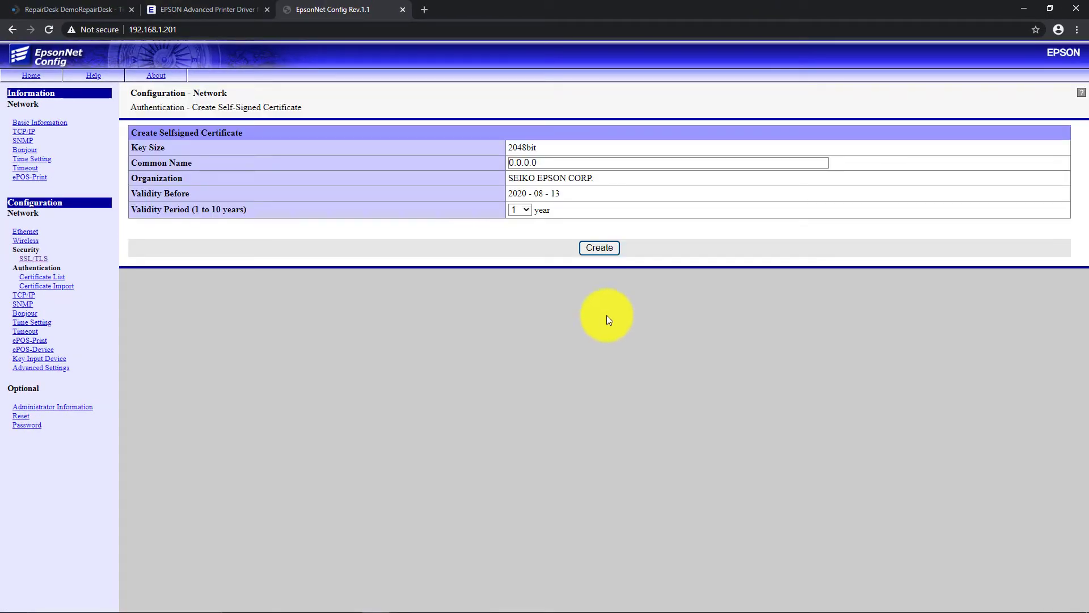
pyautogui.click(557, 162)
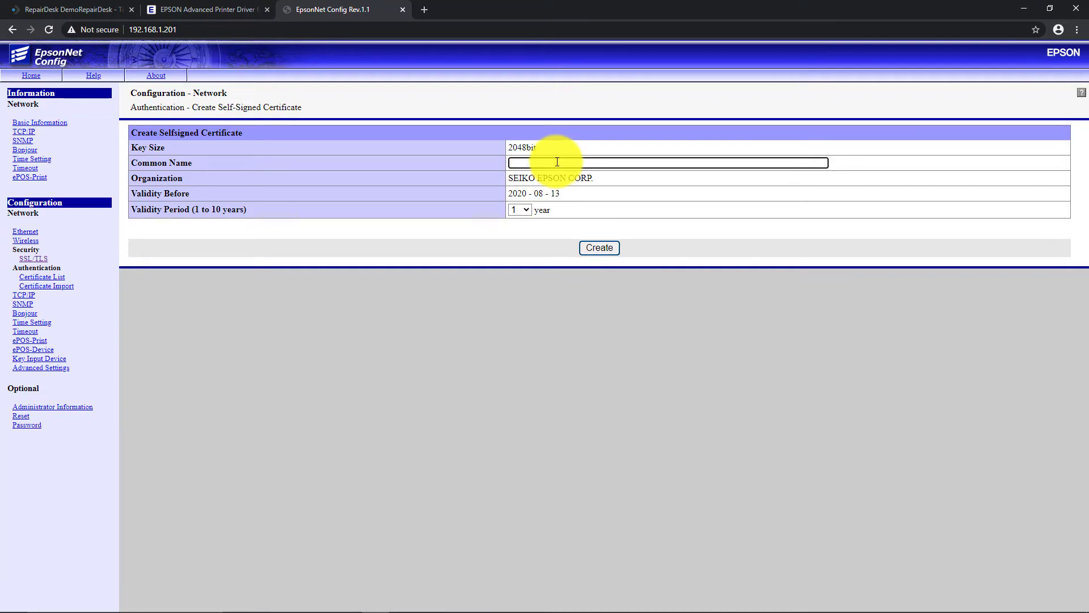
pyautogui.write('192.168.1.201')
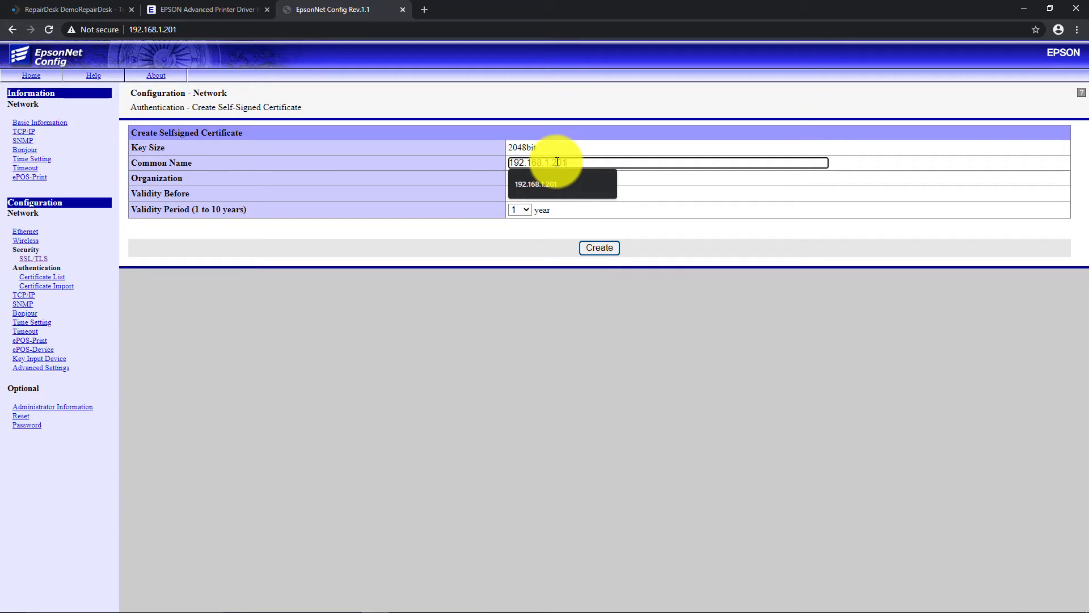
pyautogui.press('Return')
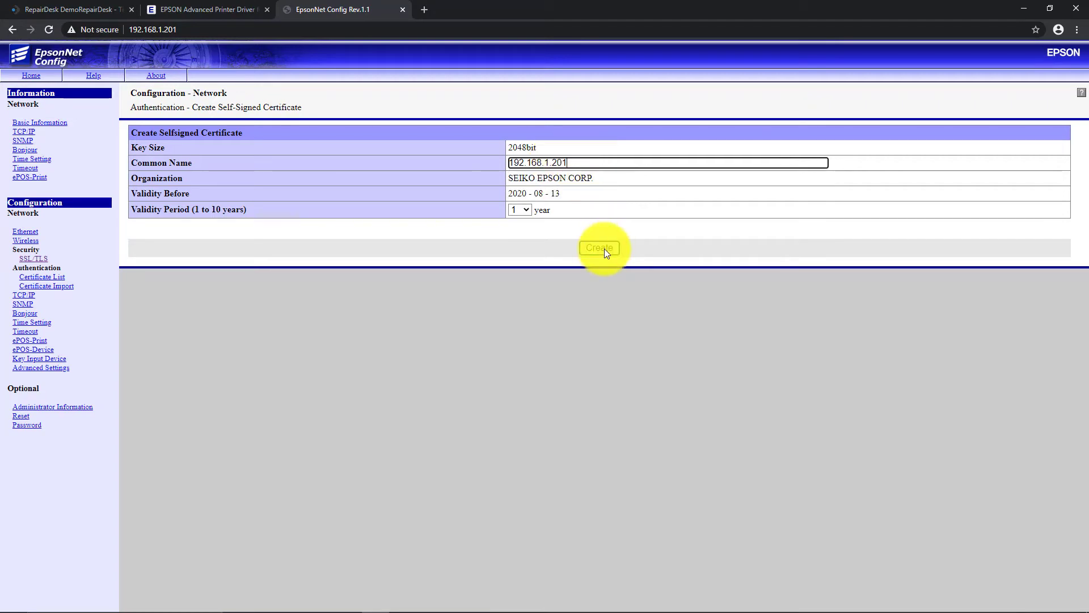
pyautogui.click(604, 248)
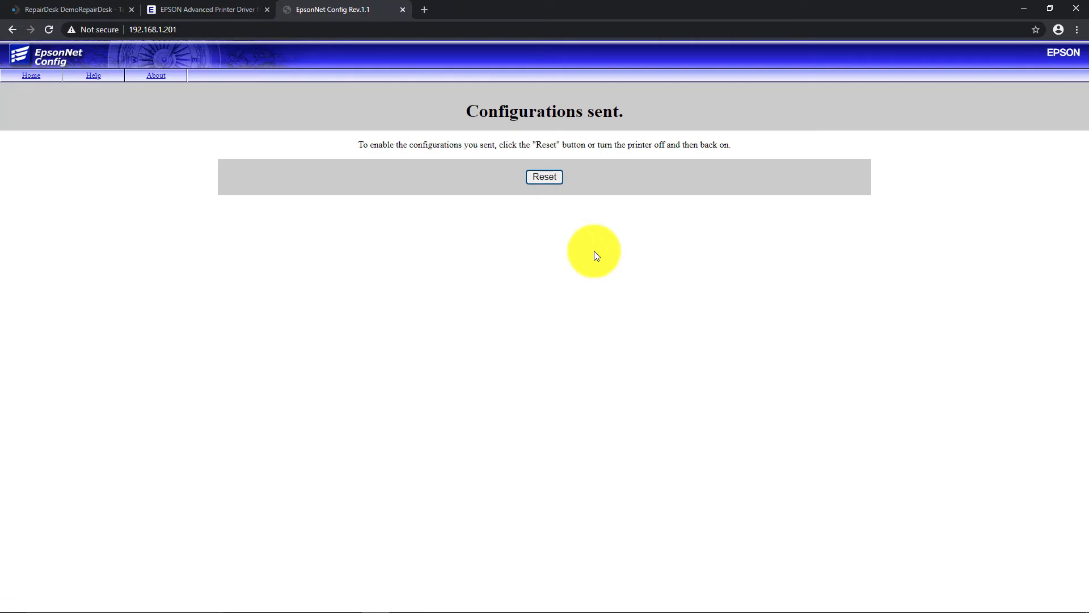
# Step: Reset the printer, reload the page and view the new certificate issued to 192.168.1.201
pyautogui.click(544, 177)
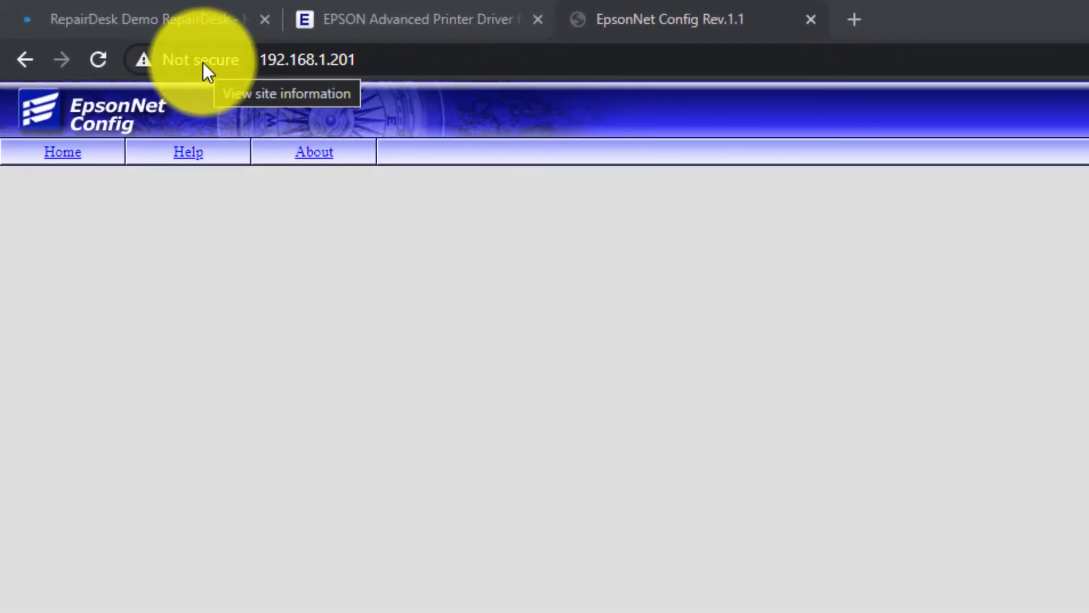
pyautogui.click(202, 63)
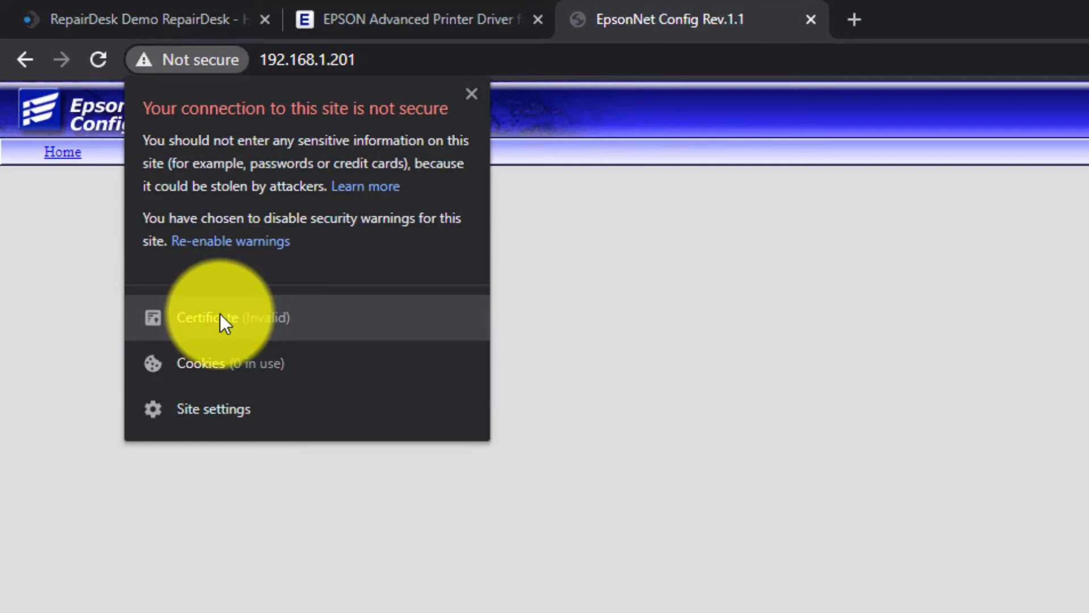
pyautogui.click(219, 317)
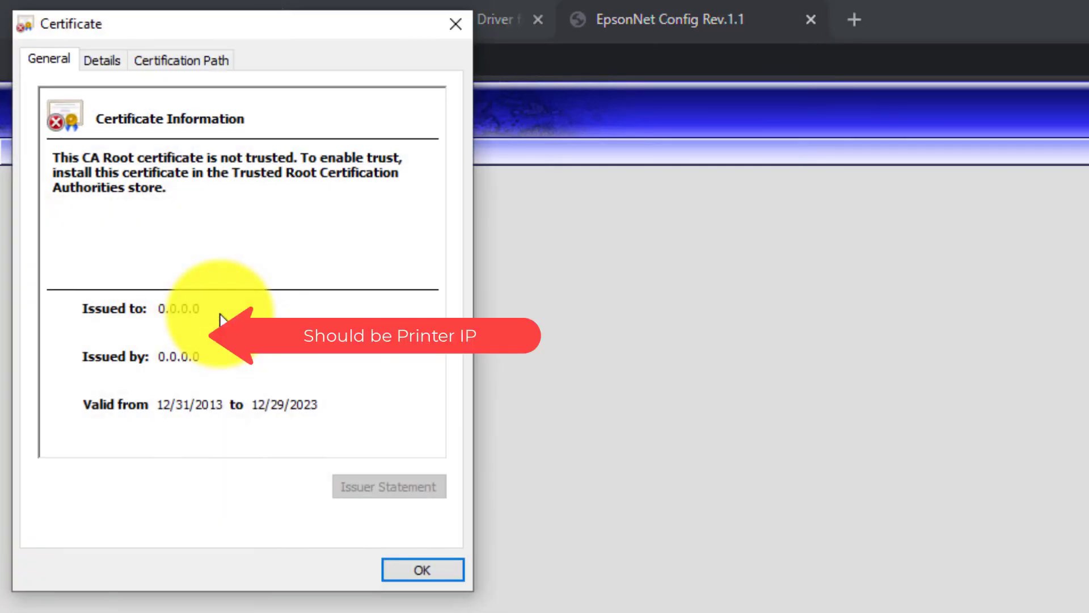
pyautogui.click(385, 567)
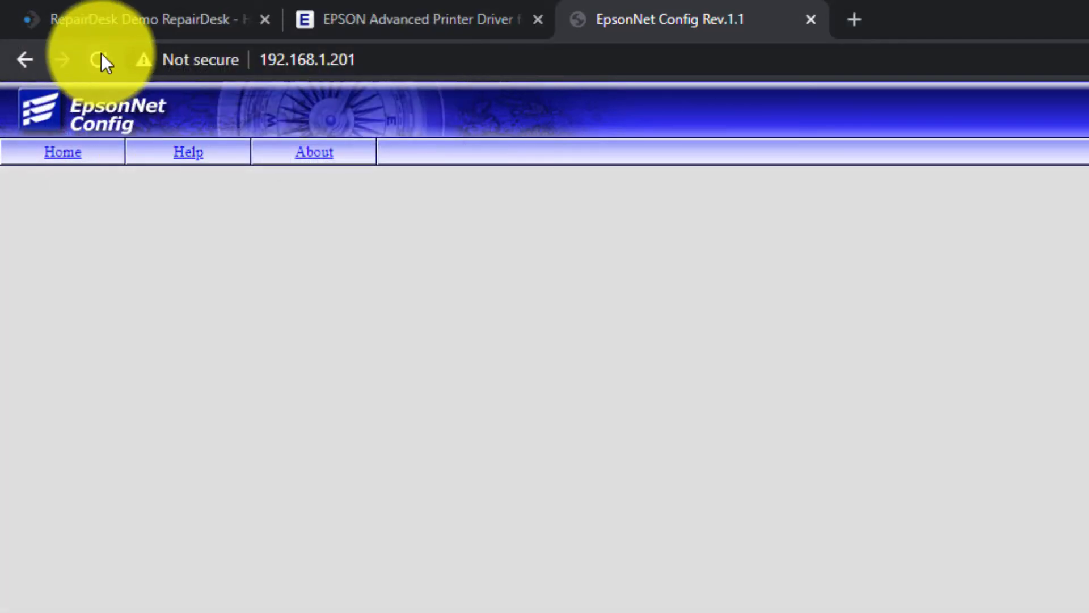
pyautogui.click(99, 59)
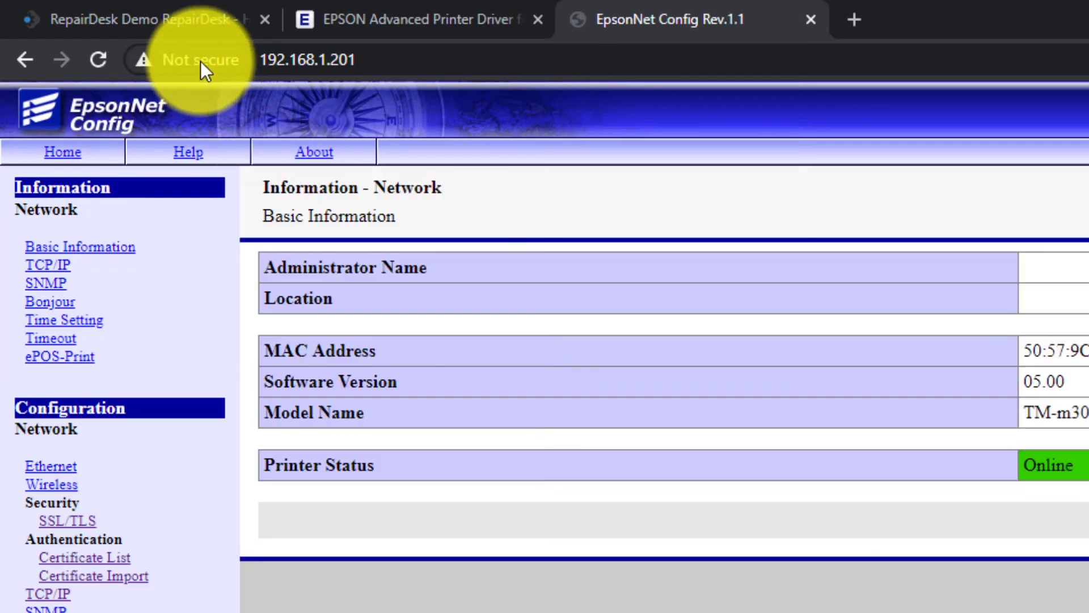
pyautogui.click(199, 60)
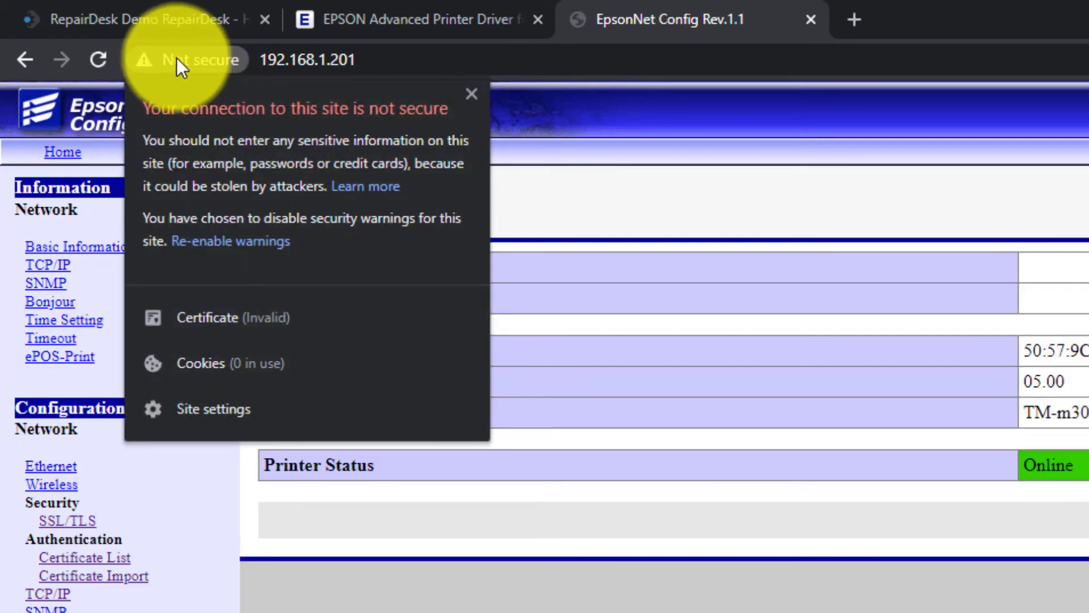
pyautogui.click(197, 316)
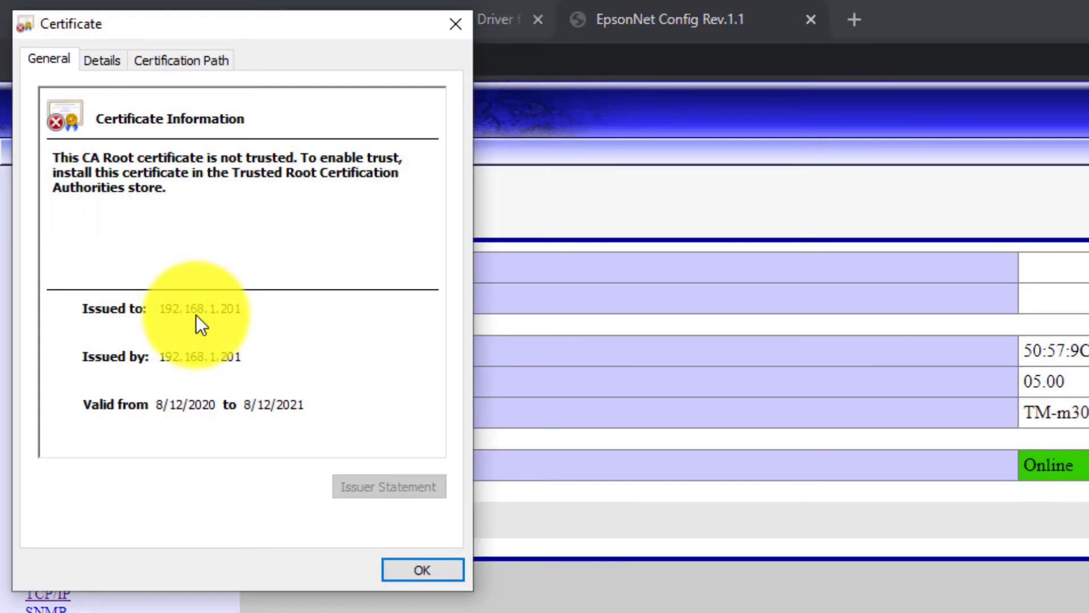
# Step: Export the printer's certificate as rdcert.cer in DER encoded binary X.509 format
pyautogui.click(113, 60)
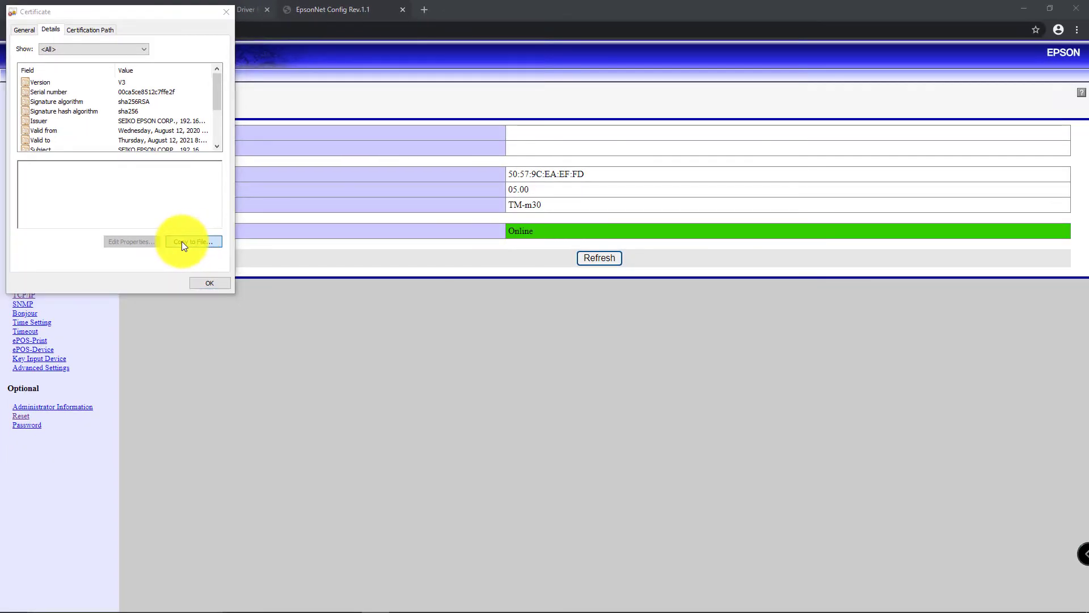
pyautogui.click(181, 241)
pyautogui.click(229, 287)
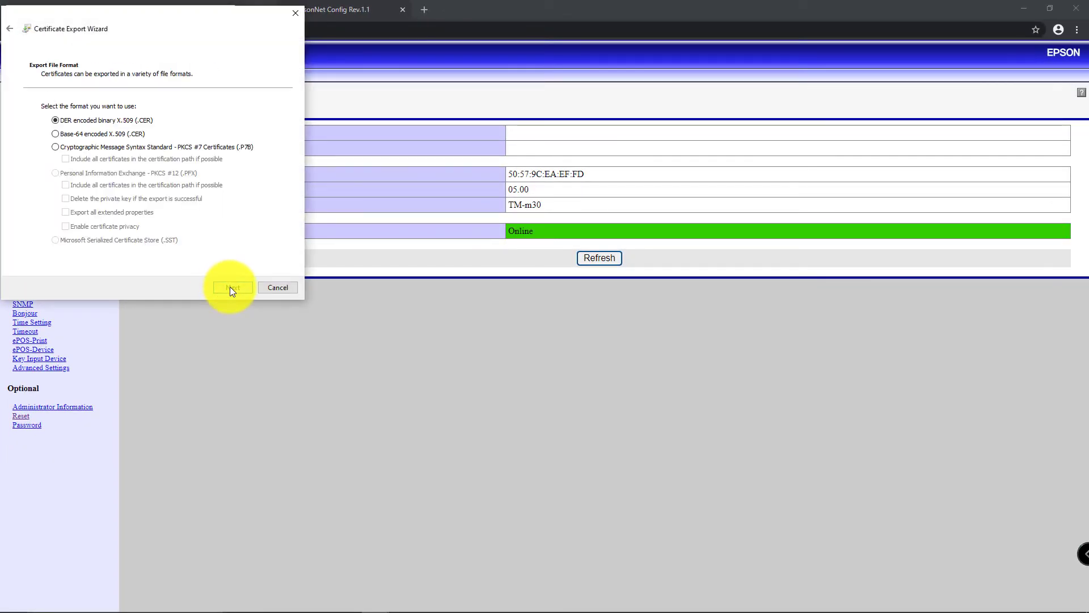
pyautogui.click(230, 287)
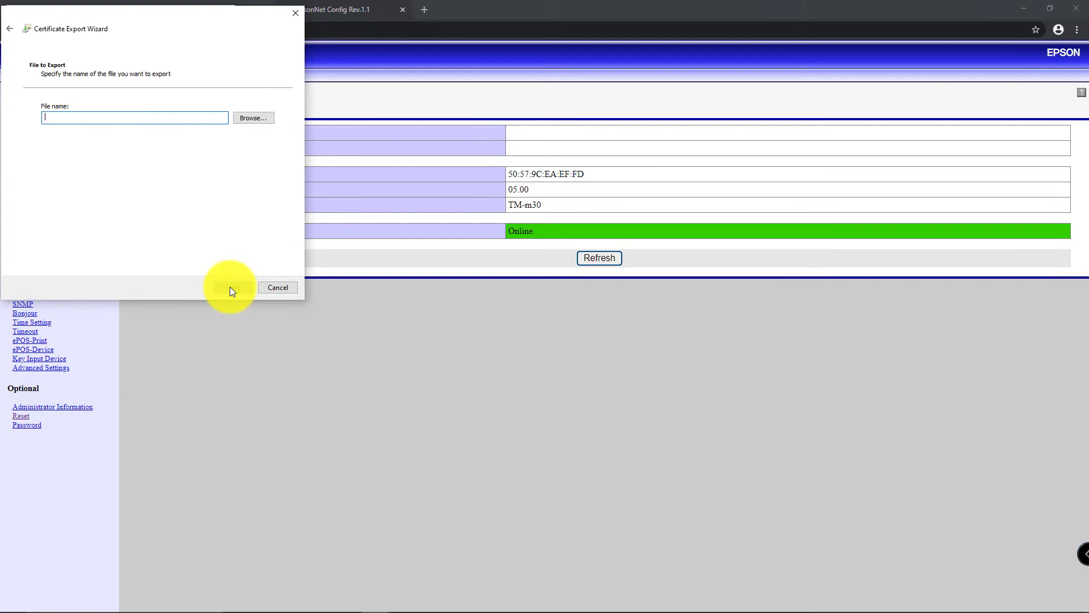
pyautogui.click(261, 119)
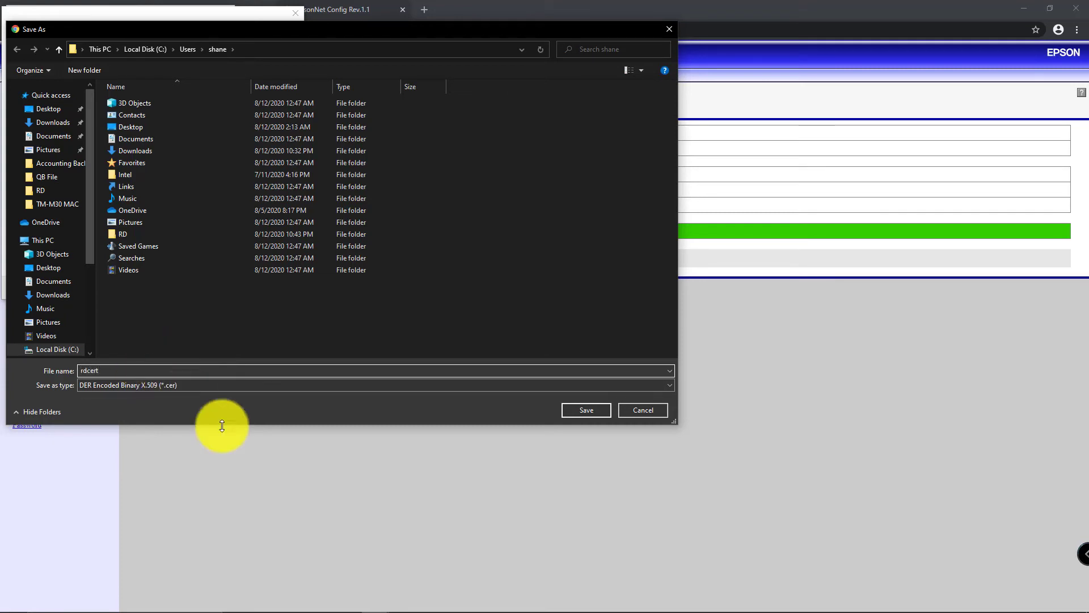
pyautogui.click(590, 409)
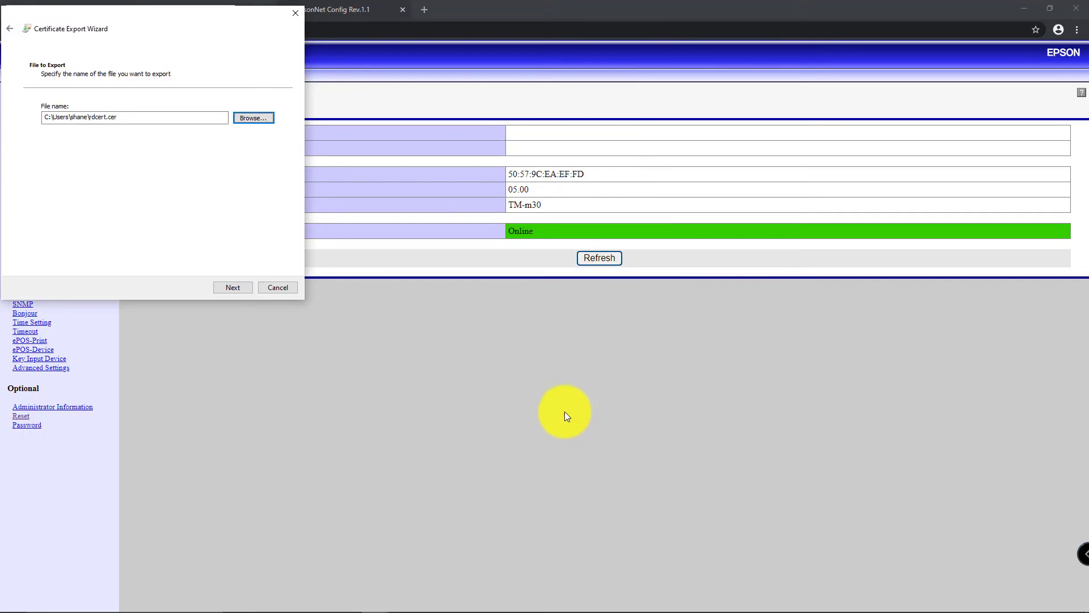
pyautogui.click(226, 287)
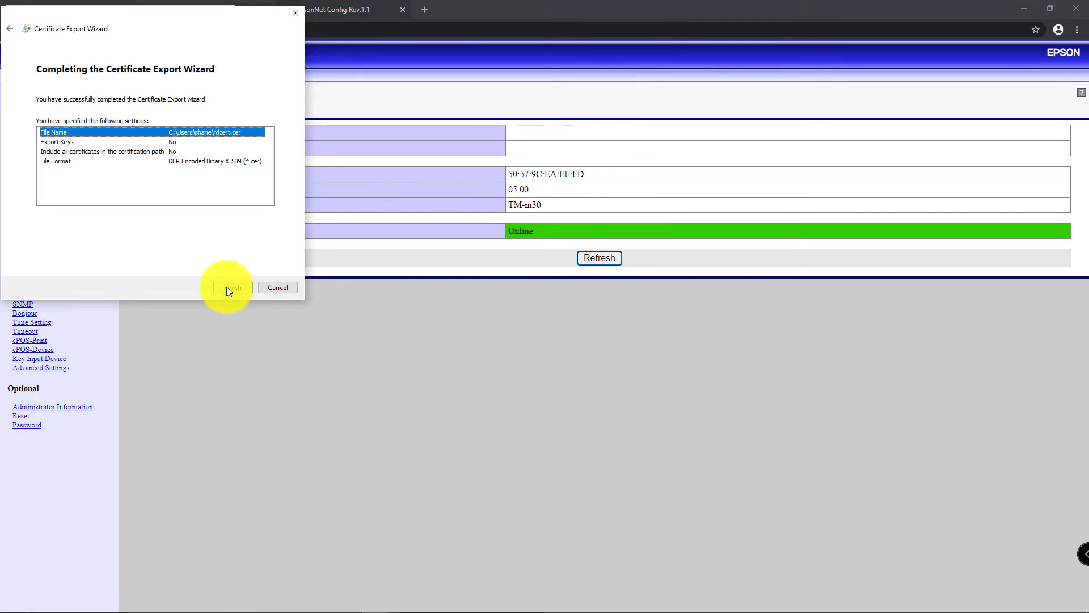
pyautogui.click(226, 287)
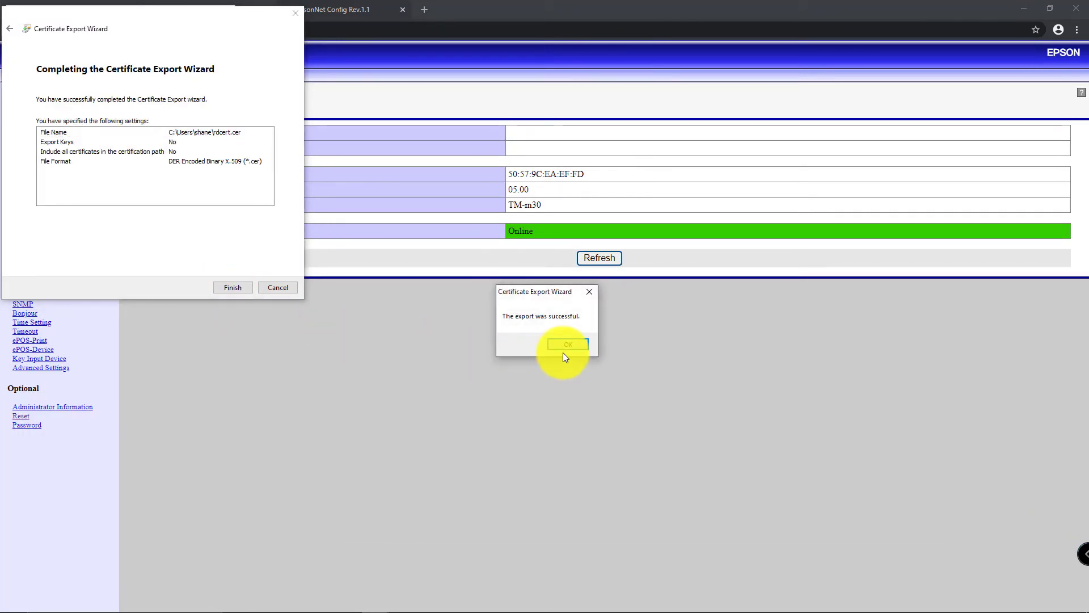
pyautogui.click(567, 344)
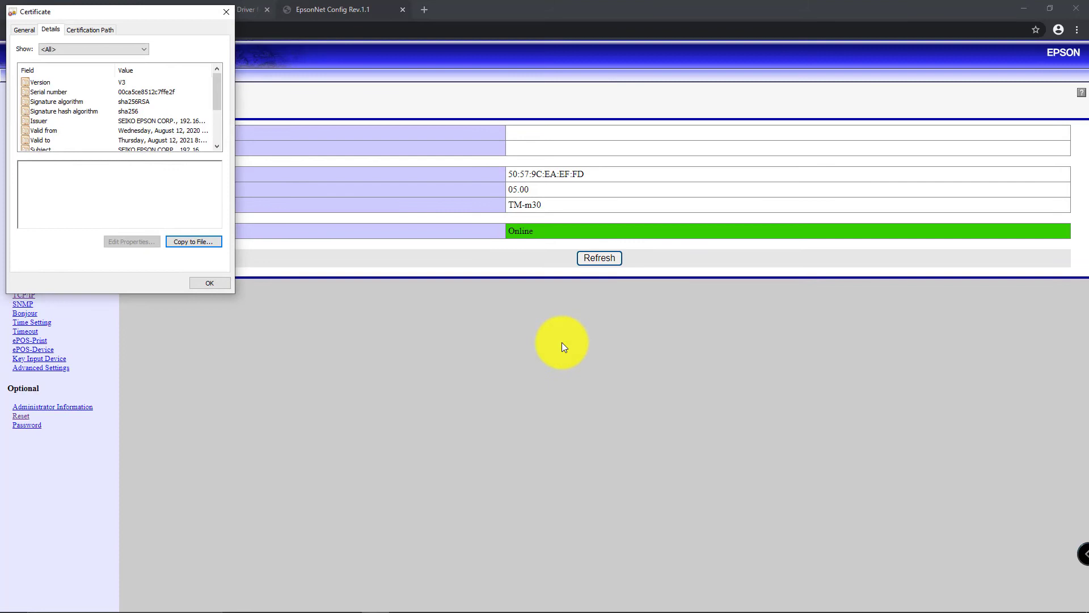
# Step: Close the certificate details and open Windows' certificate manager from Chrome's security settings
pyautogui.click(206, 284)
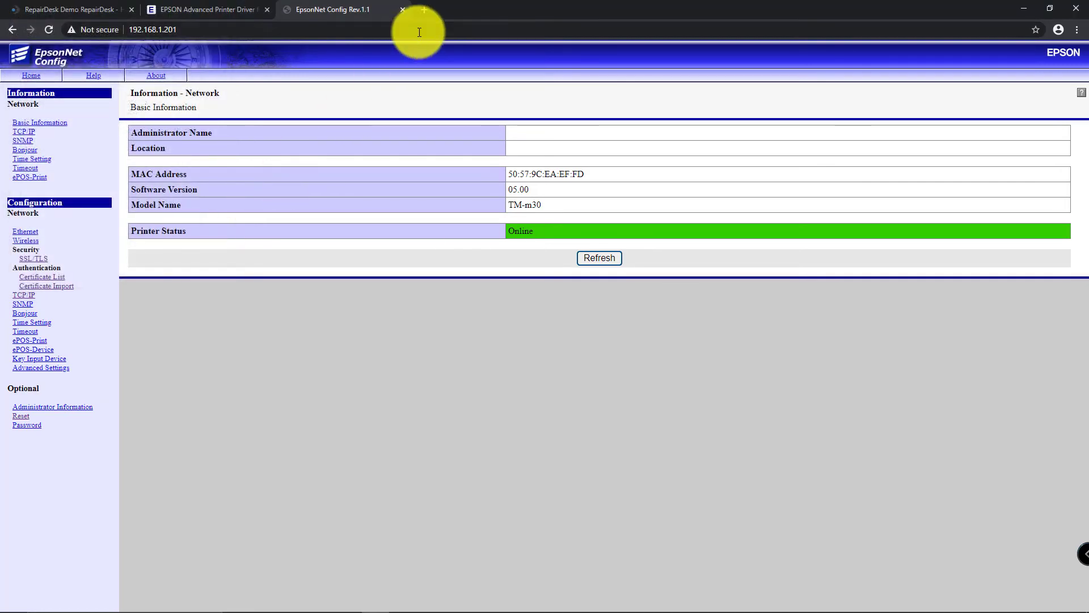
pyautogui.click(423, 11)
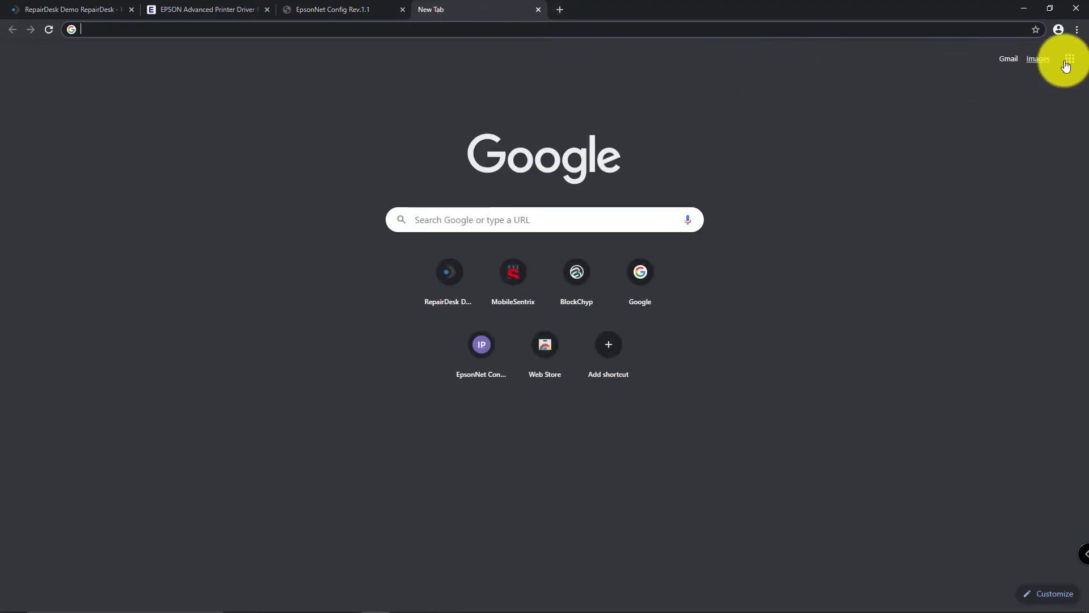
pyautogui.click(1076, 31)
pyautogui.click(1027, 218)
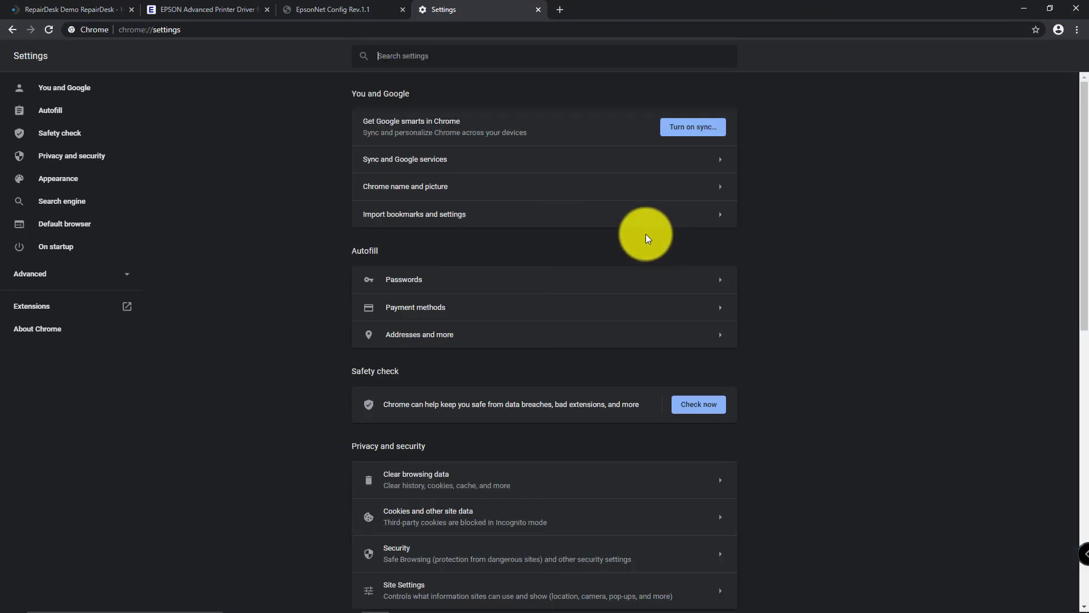
pyautogui.scroll(-2, 440, 302)
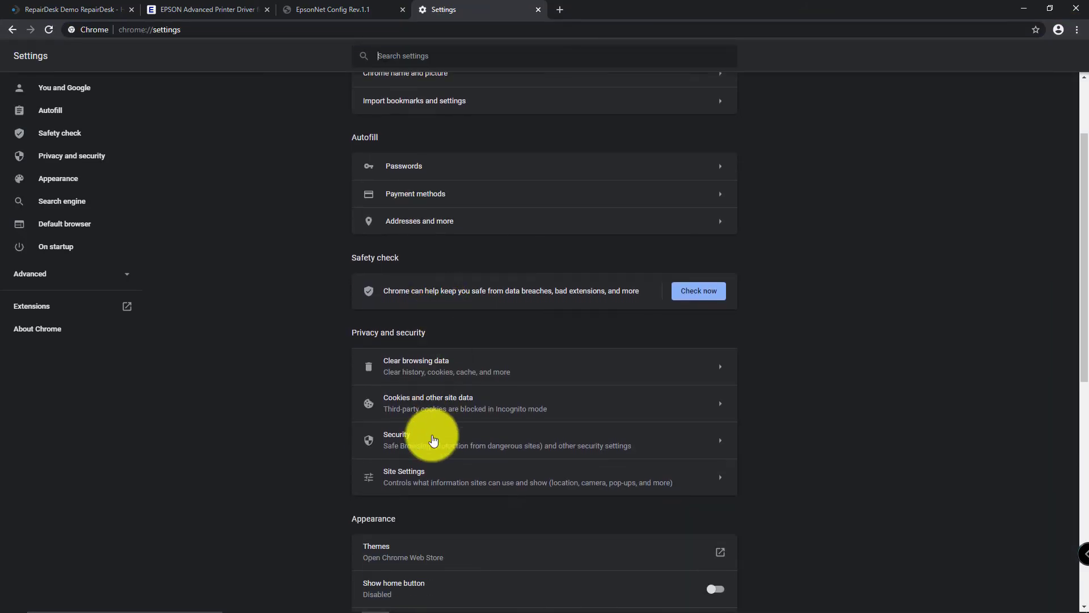
pyautogui.click(433, 436)
pyautogui.scroll(-5, 433, 440)
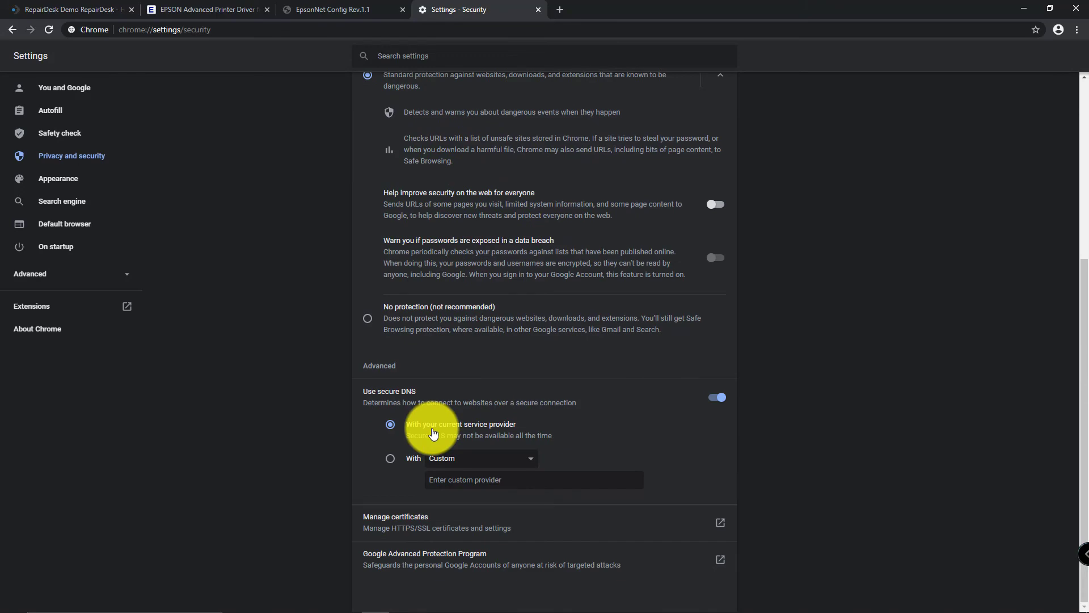
pyautogui.click(416, 517)
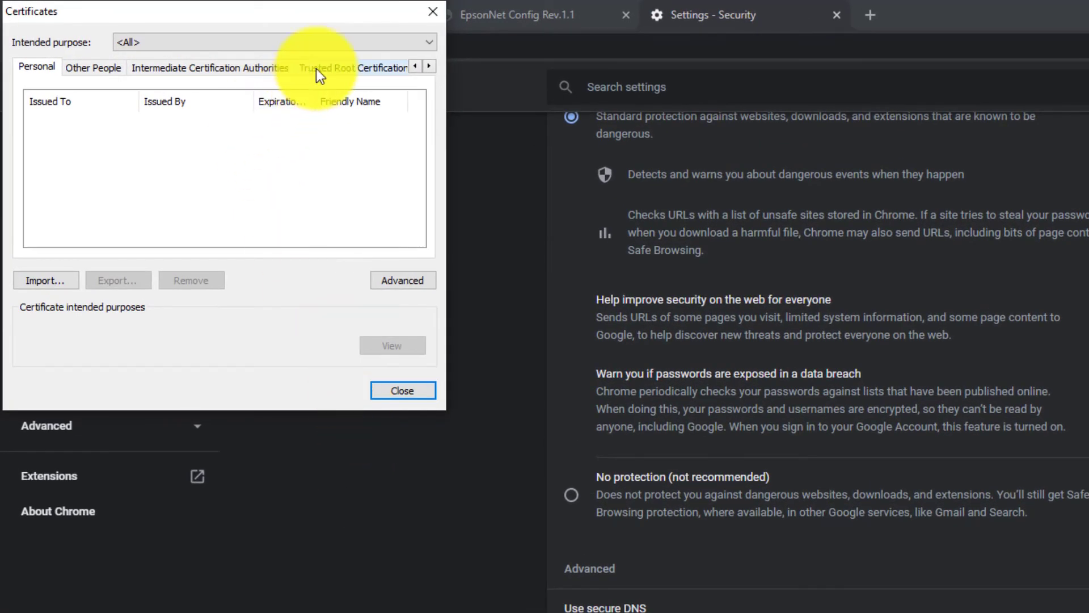
# Step: Start importing rdcert.cer under Trusted Root Certification Authorities
pyautogui.click(315, 69)
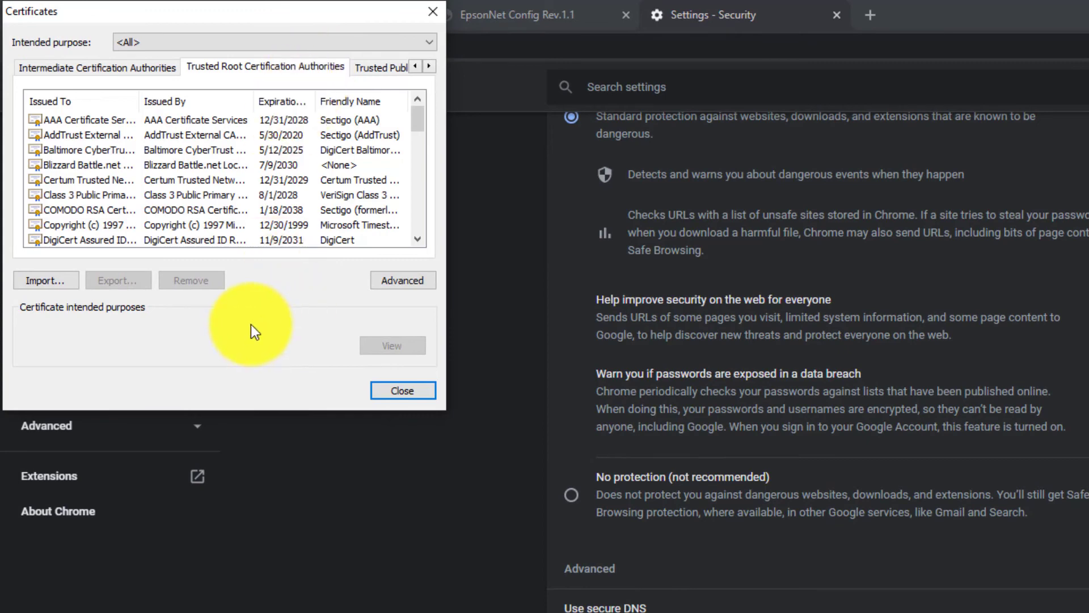
pyautogui.click(43, 280)
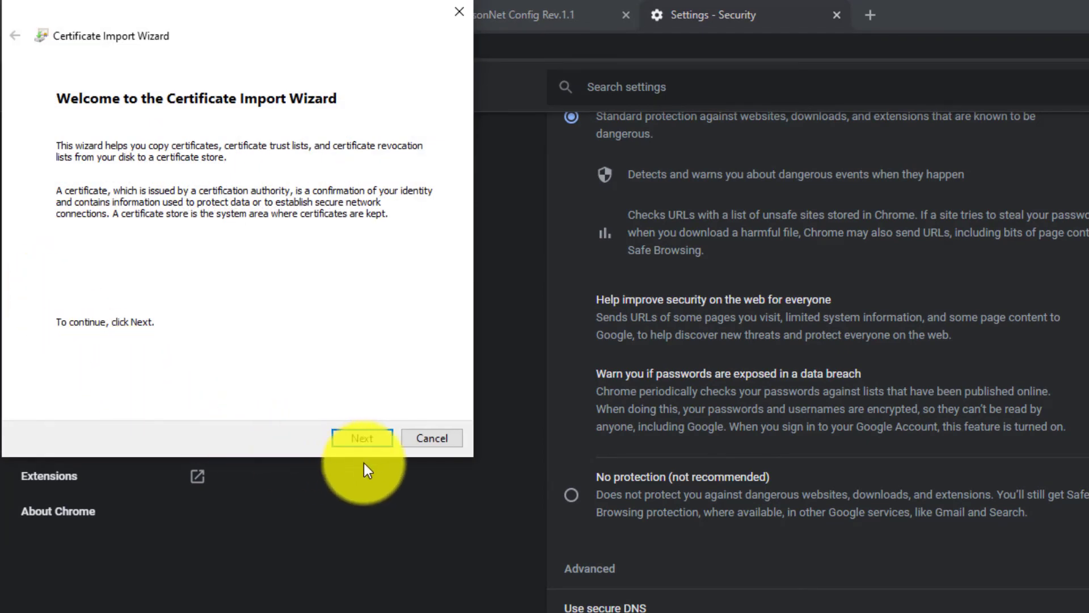
pyautogui.click(373, 443)
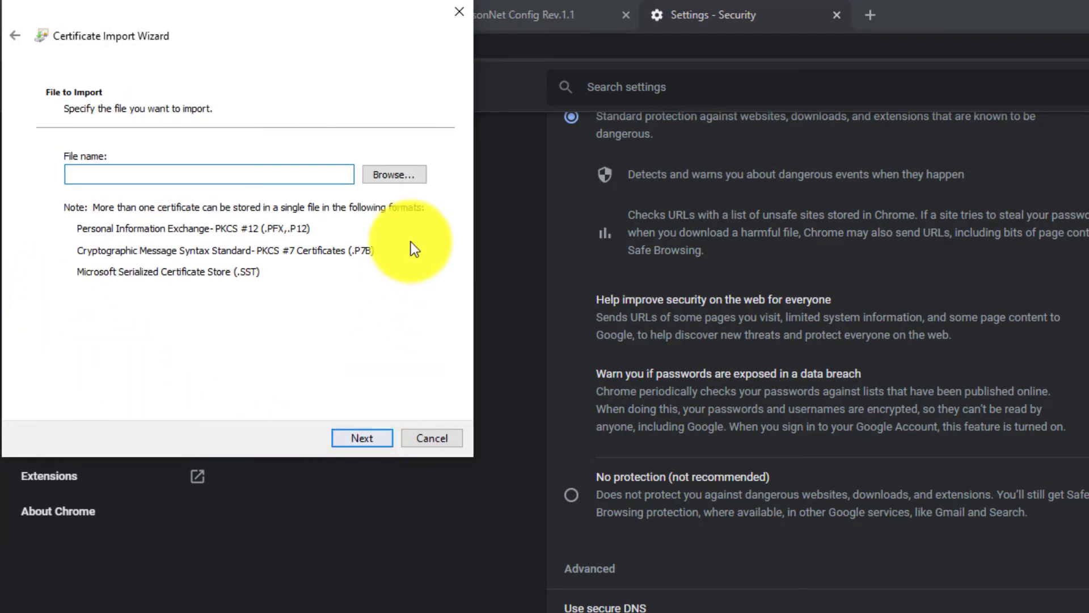
pyautogui.click(411, 174)
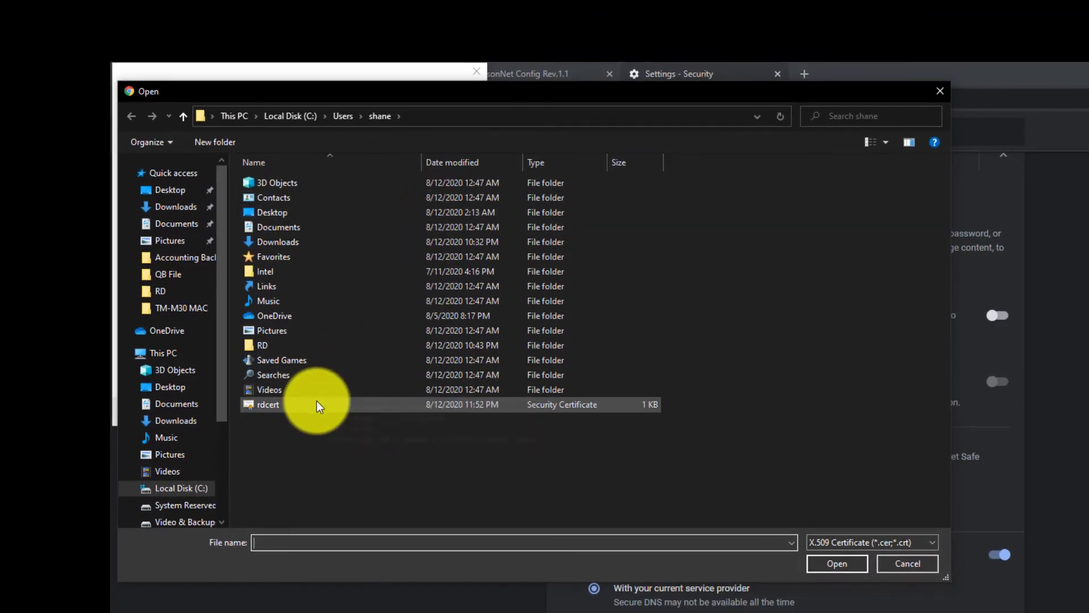
pyautogui.click(316, 403)
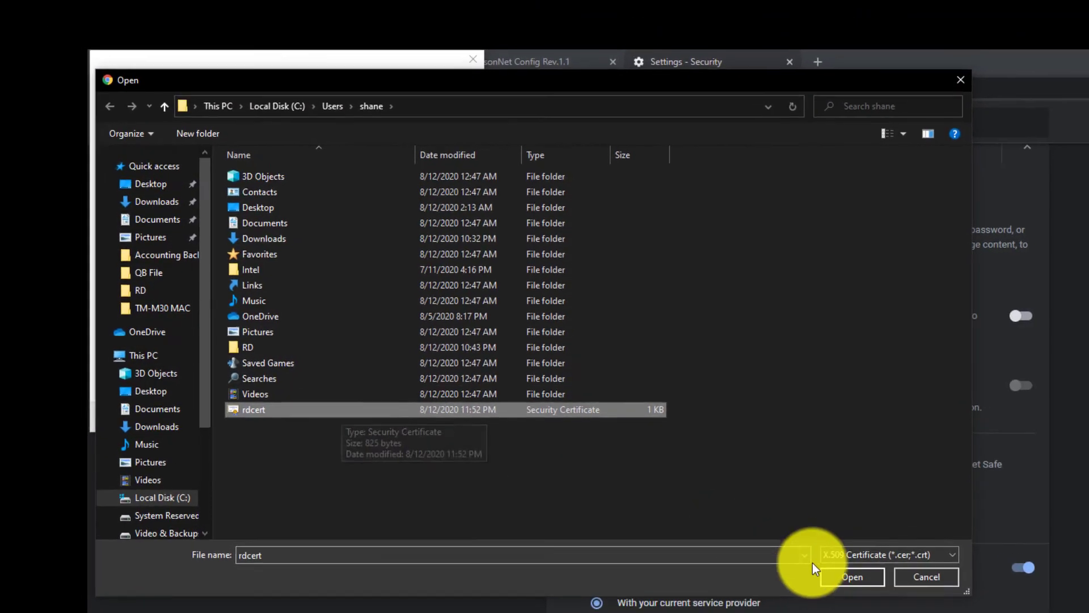
pyautogui.click(848, 576)
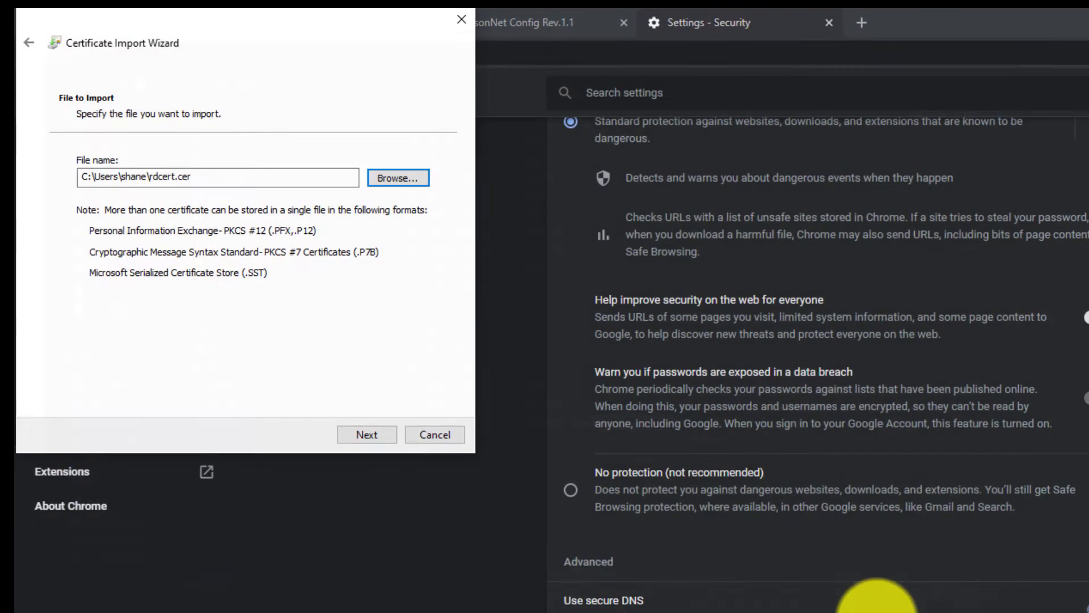
# Step: Finish the import into the Trusted Root store, accept the warning, and confirm the 192.168.1.201 certificate is listed
pyautogui.click(389, 418)
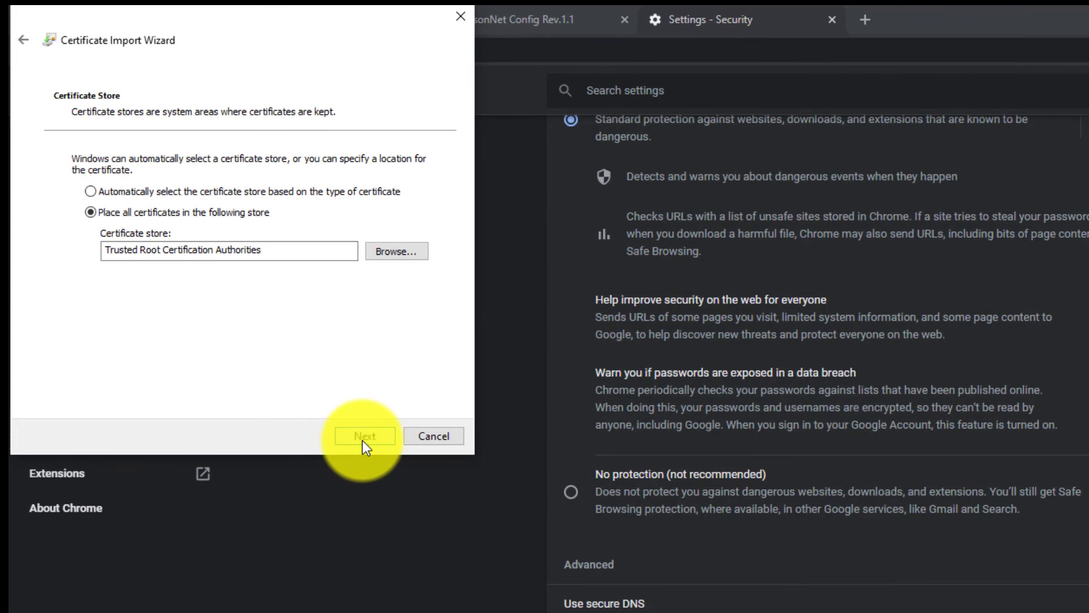
pyautogui.click(364, 437)
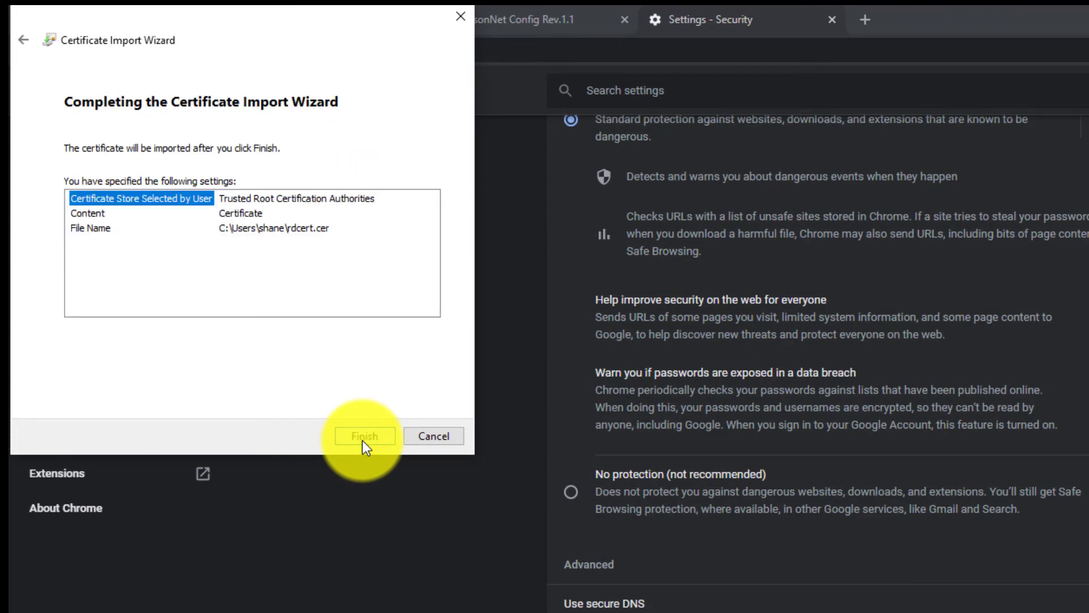
pyautogui.click(362, 440)
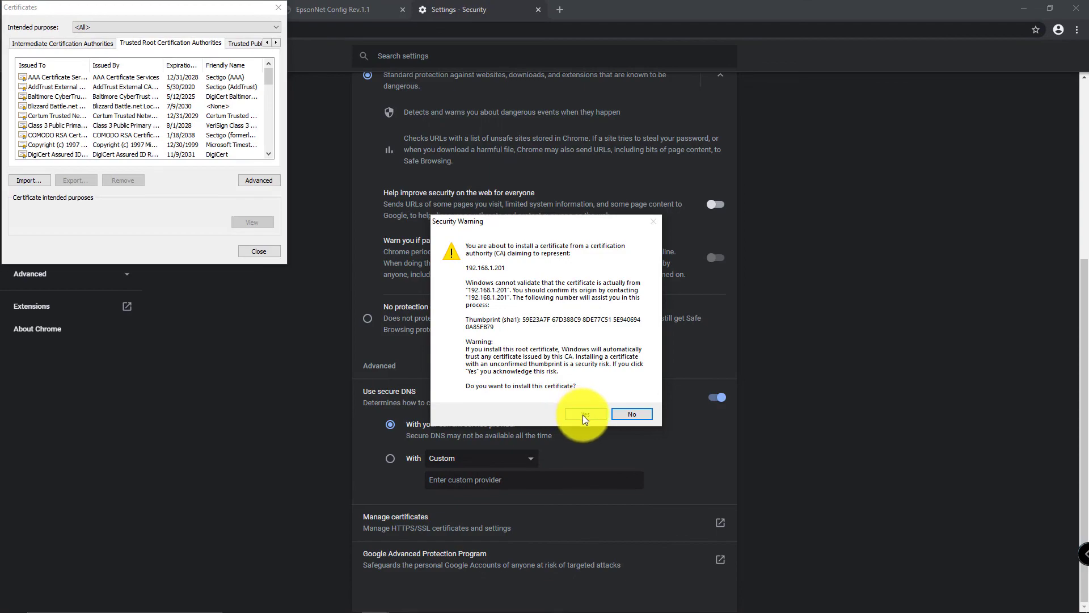
pyautogui.click(583, 415)
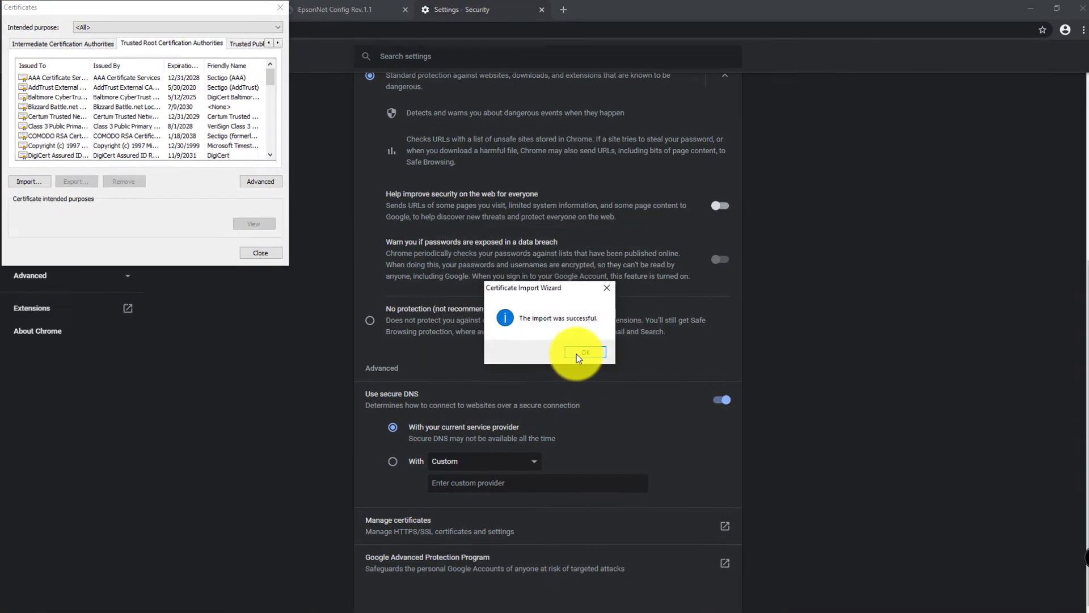
pyautogui.click(579, 353)
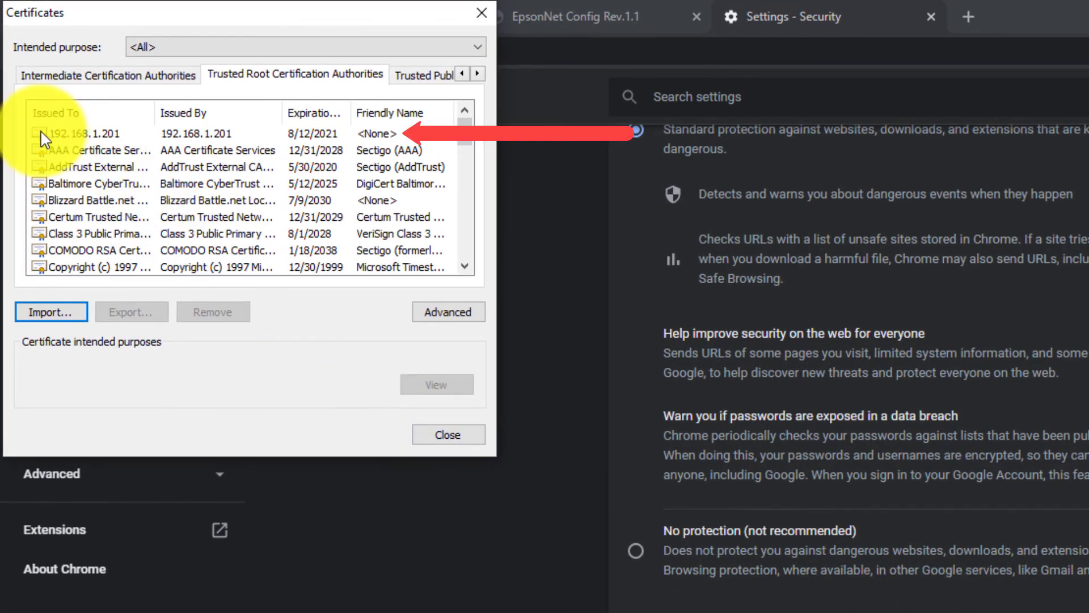
pyautogui.click(40, 132)
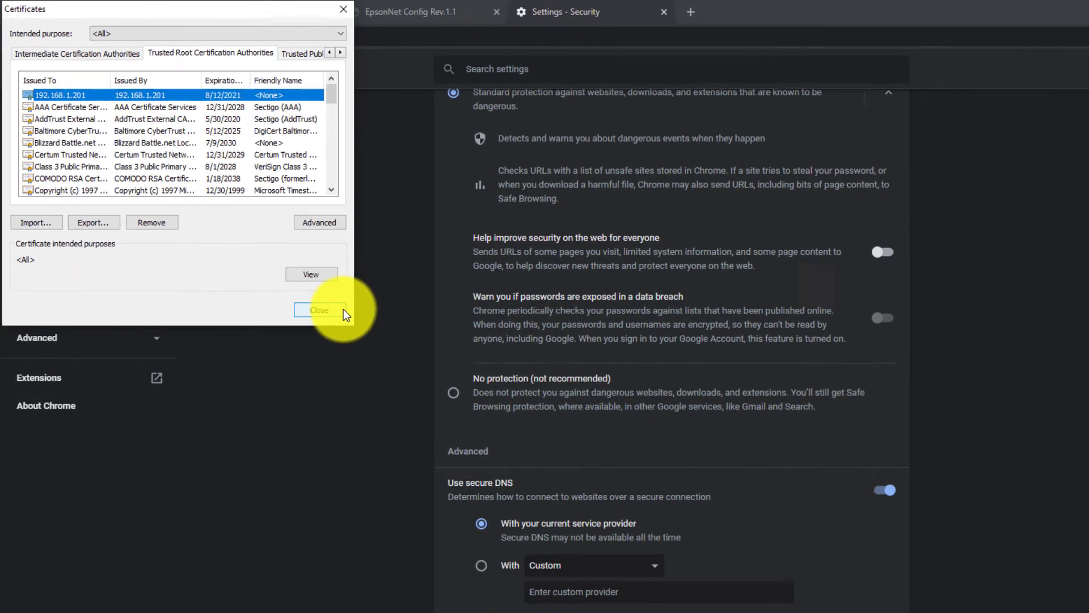
pyautogui.click(340, 310)
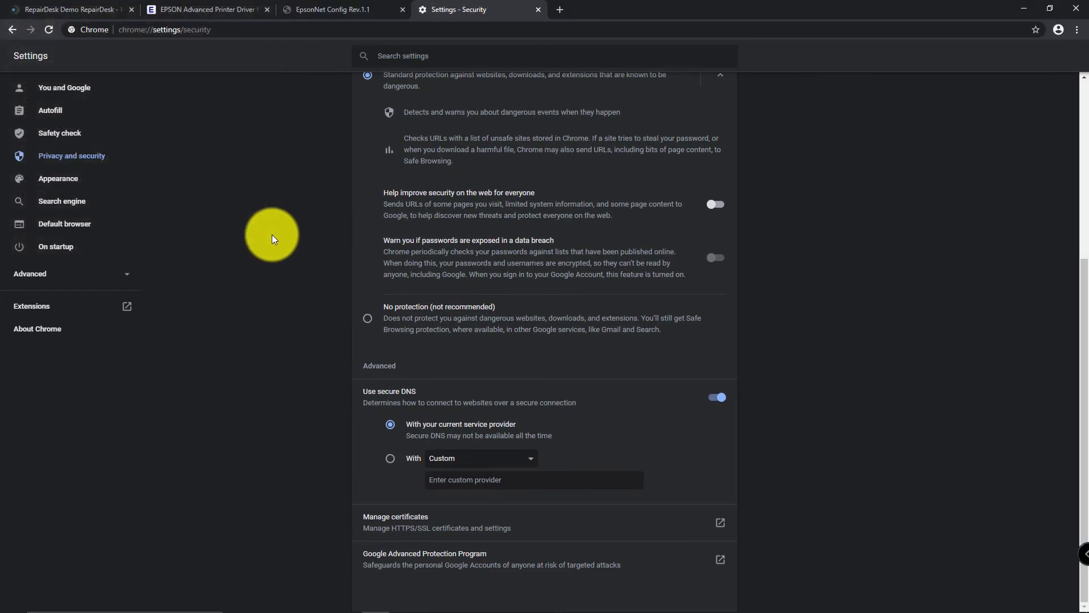
# Step: Back in RepairDesk's Epson Printer Setup, send a test print to 192.168.1.201
pyautogui.click(94, 15)
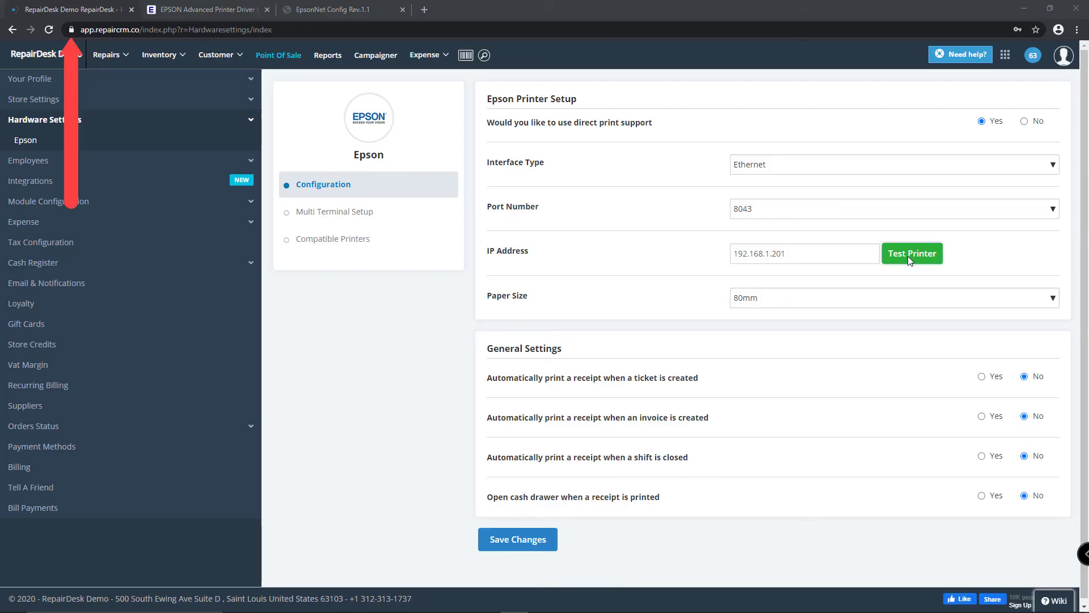
pyautogui.click(908, 256)
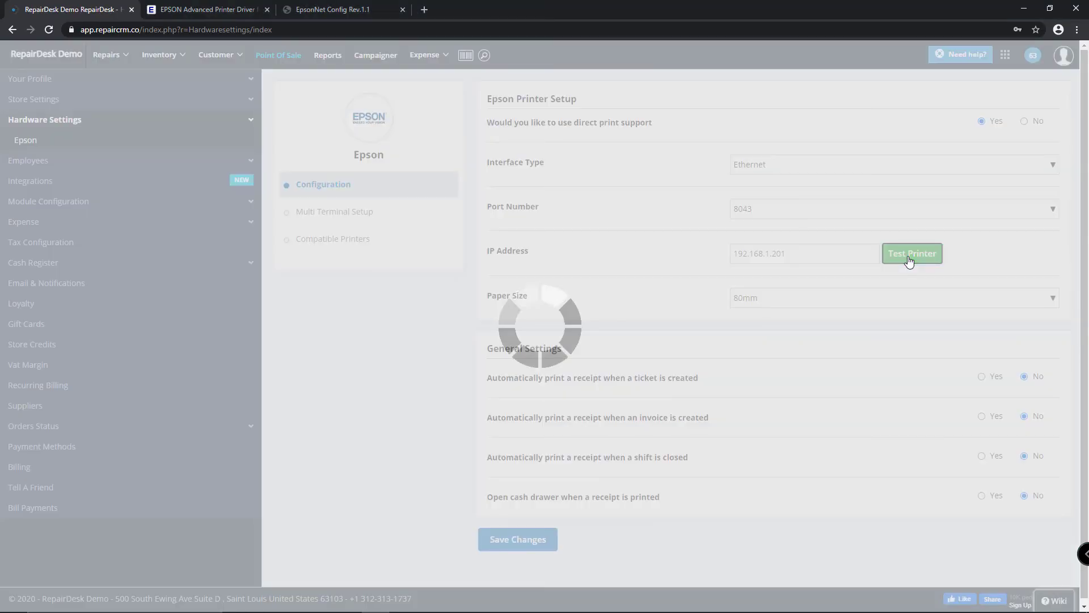